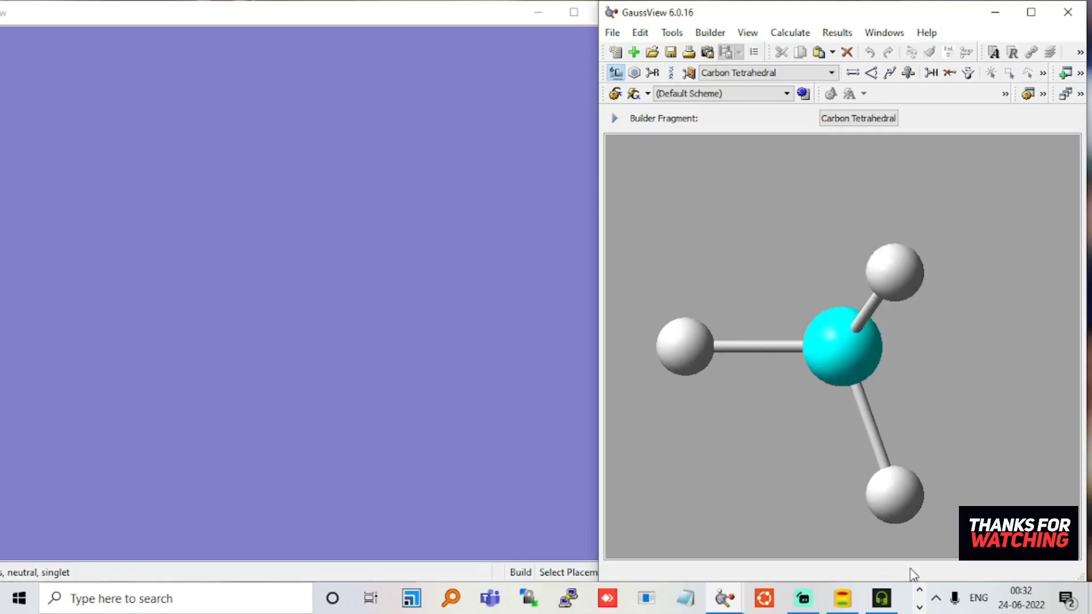
Switch to the h20_freq PowerPoint presentation and review the slide on water's vibrational modes, then minimize it.
left_click(920, 591)
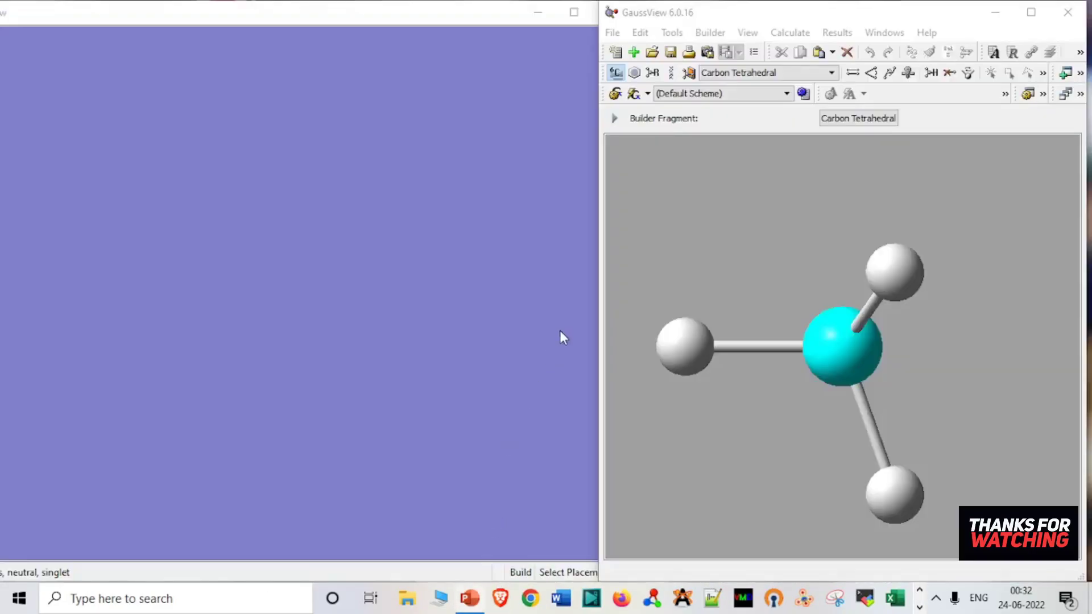
key("alt+Tab")
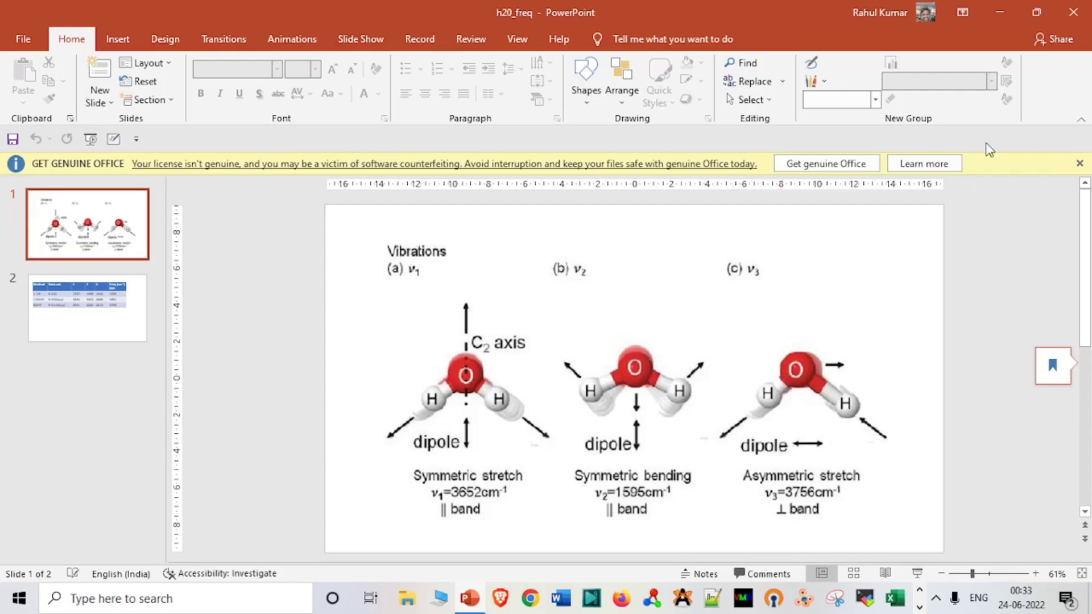
left_click(999, 13)
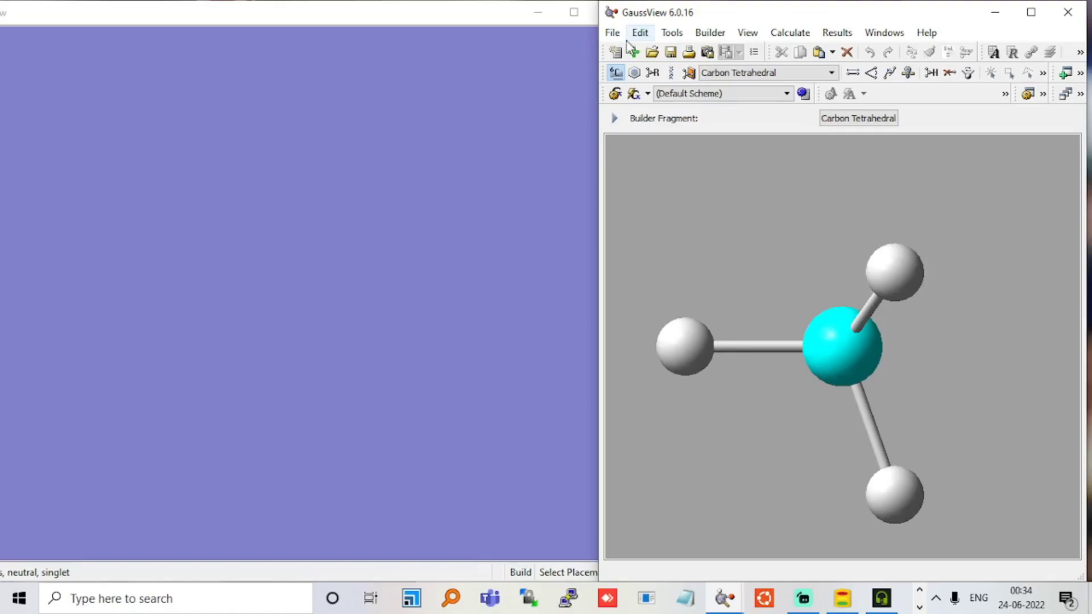
Open the input file h2o_hf.gjf from F:\software\G09\New Folder\h2o\freq.
left_click(614, 33)
mouse_move(641, 110)
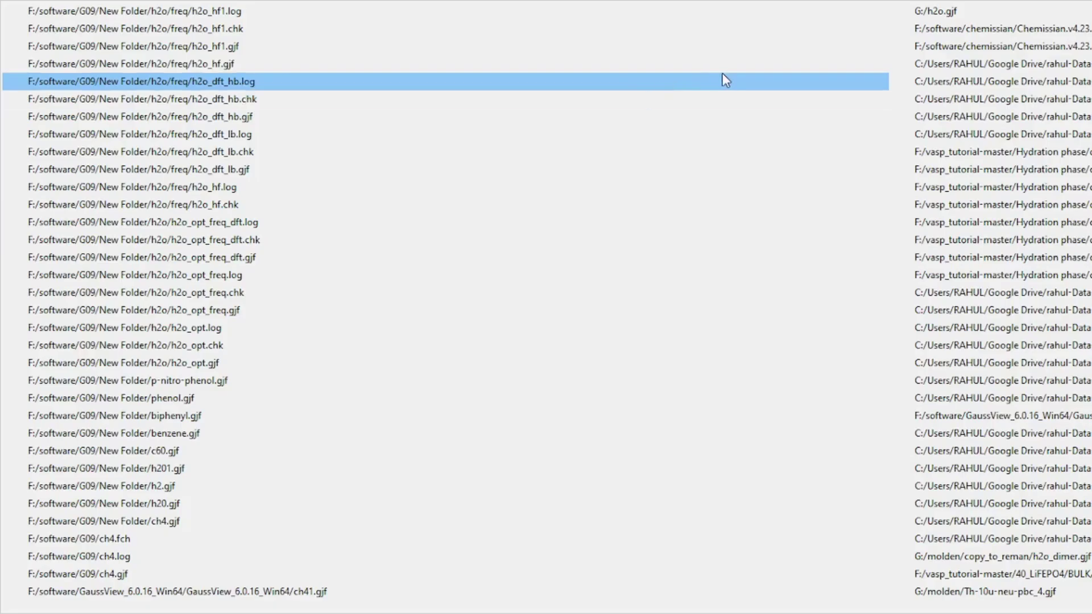
key("Escape")
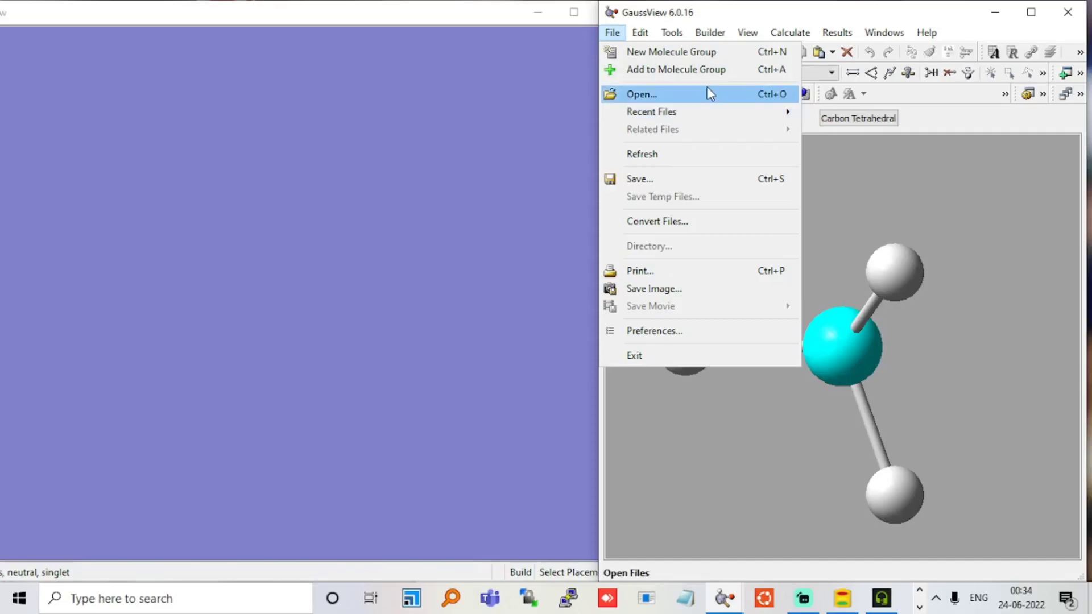
key("Escape")
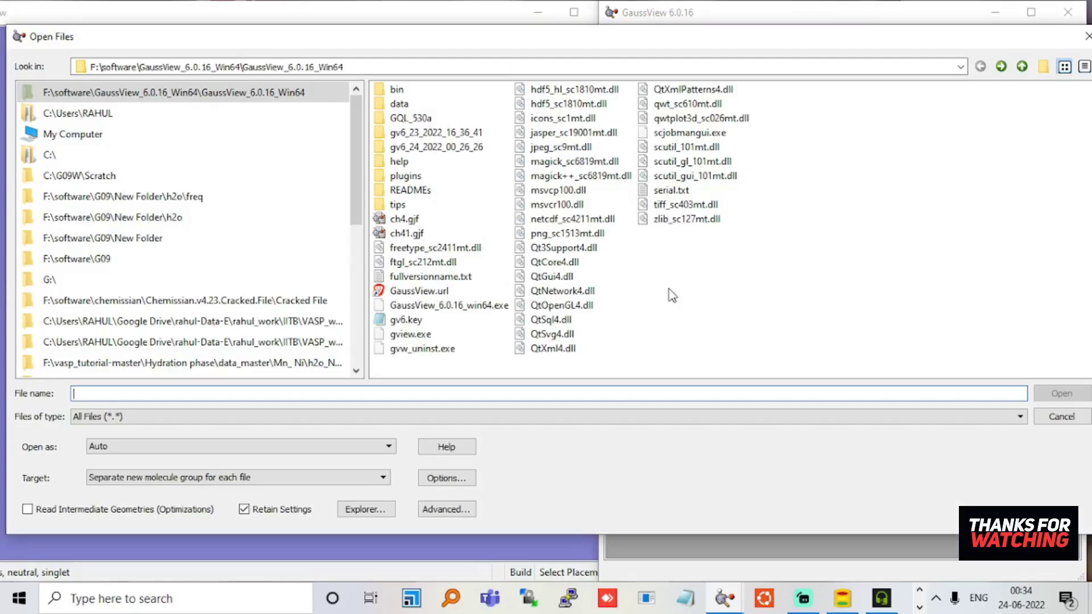
left_click(265, 197)
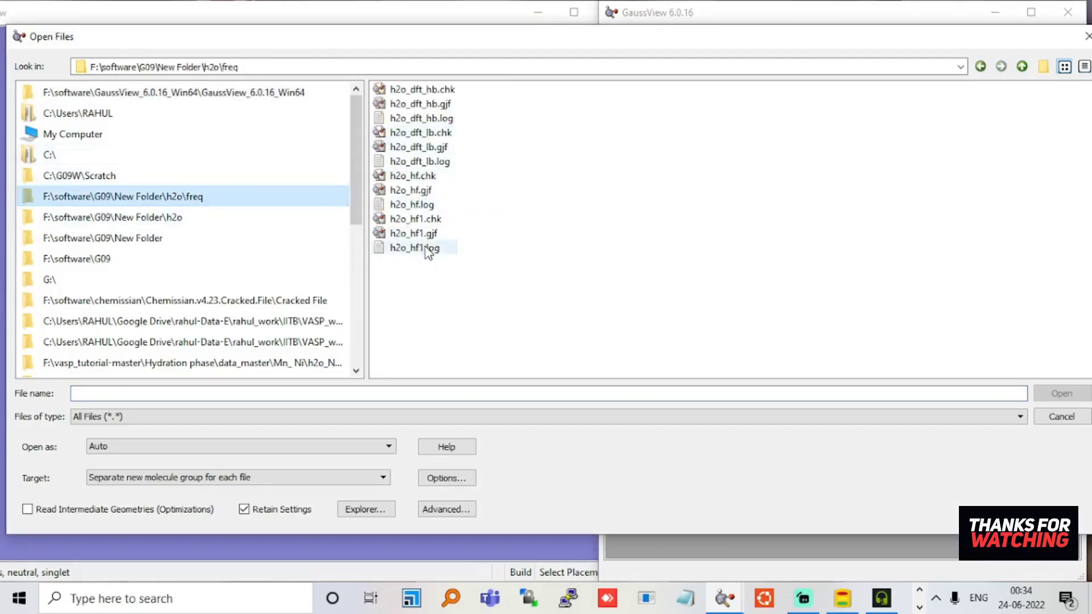
left_click(432, 192)
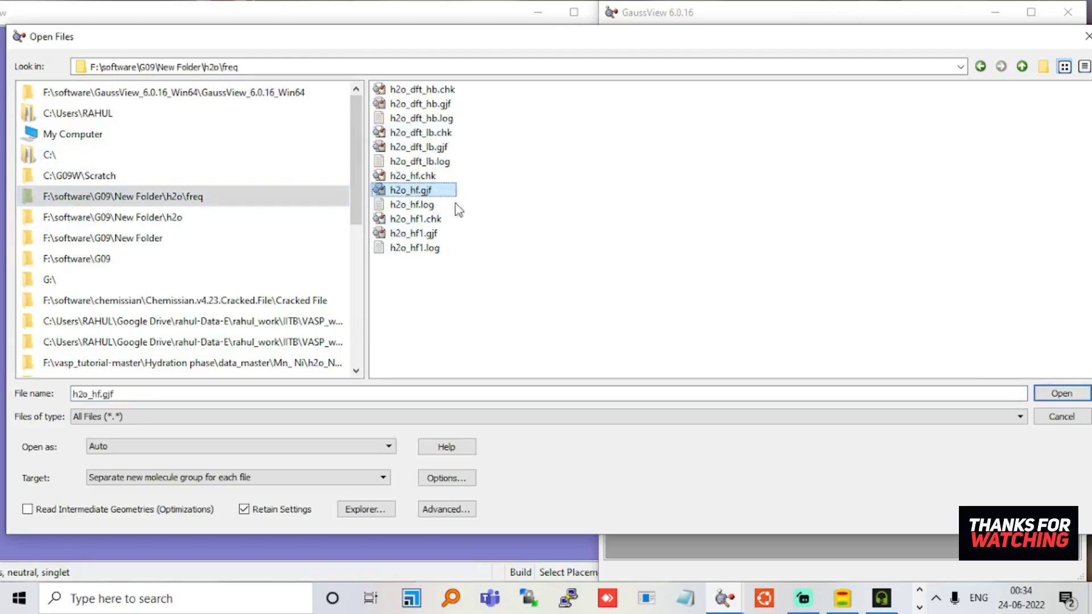
left_click(1050, 394)
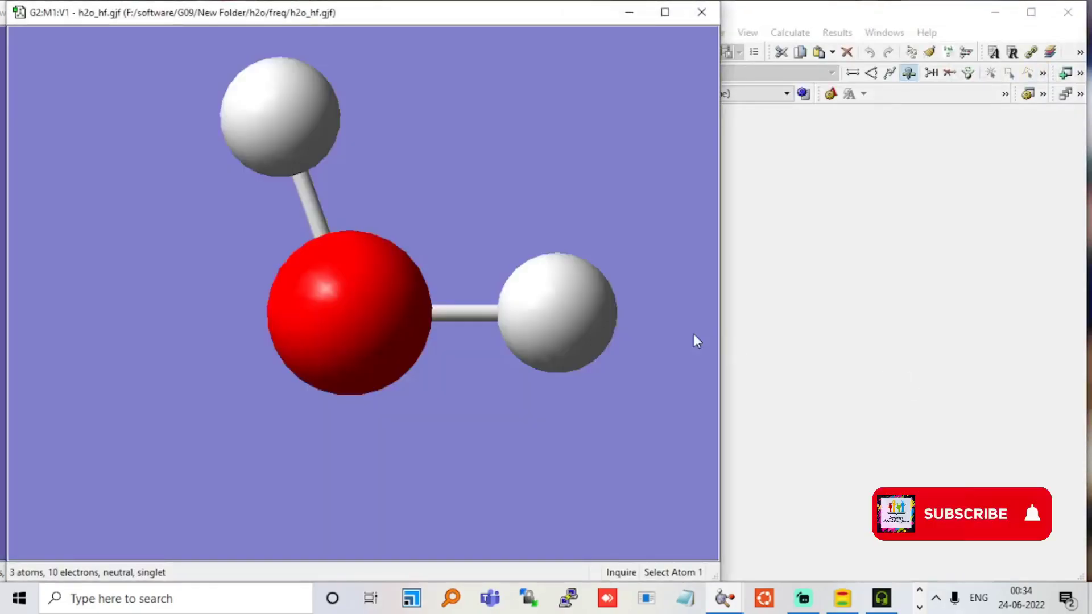
Set the water molecule's Gaussian job type to Opt+Freq and show its method settings.
left_click(838, 33)
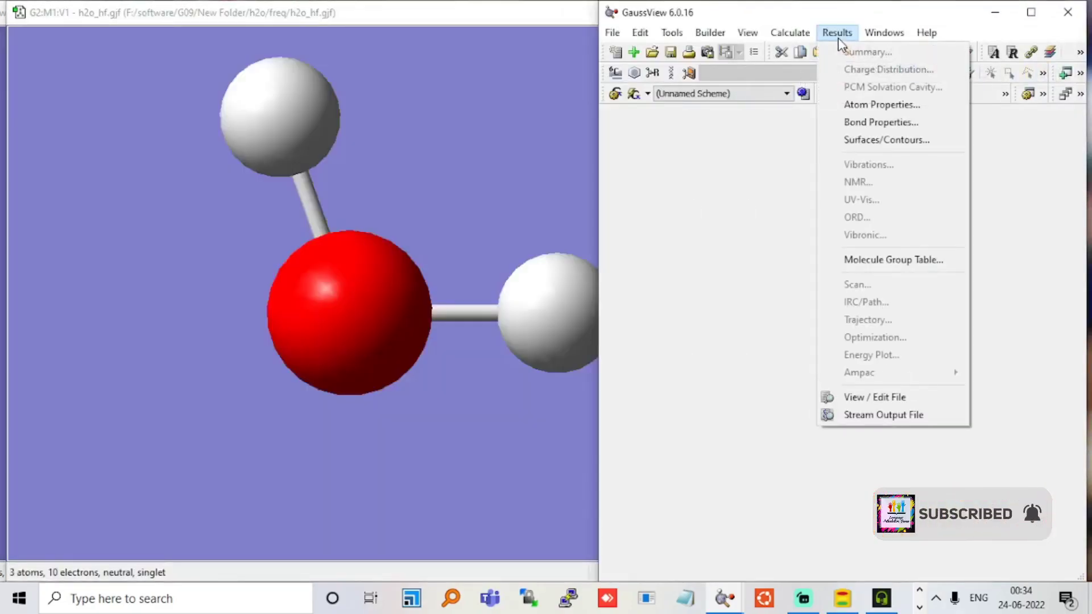
left_click(790, 33)
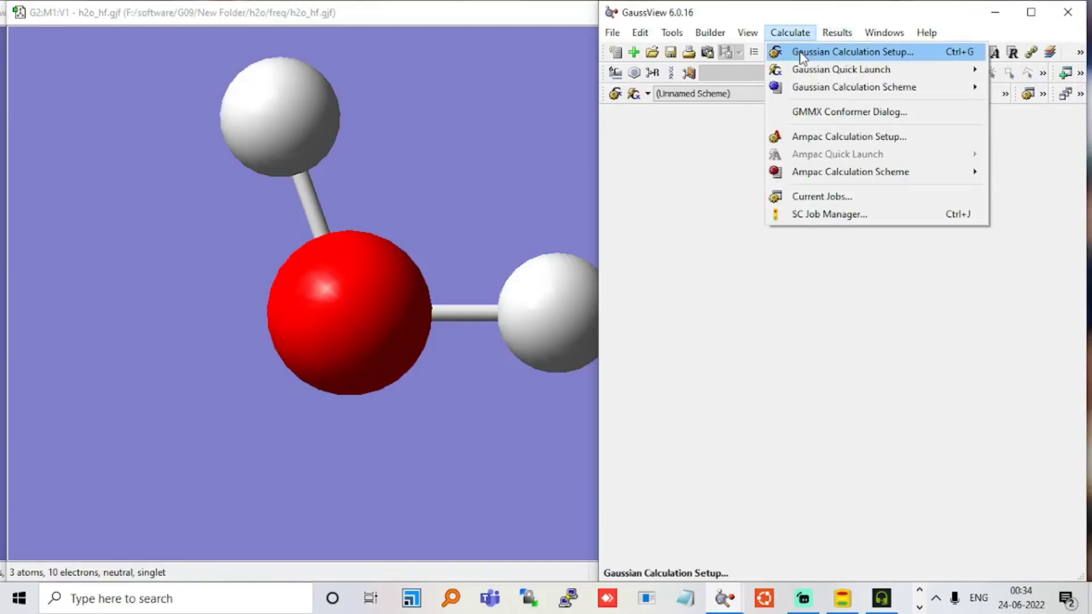
left_click(802, 52)
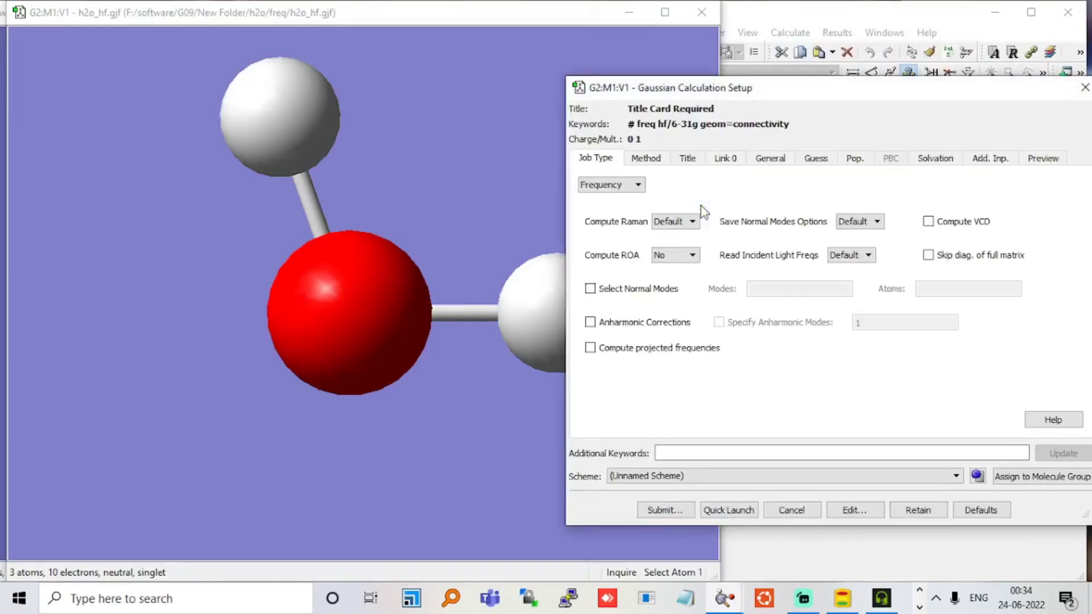
left_click(638, 184)
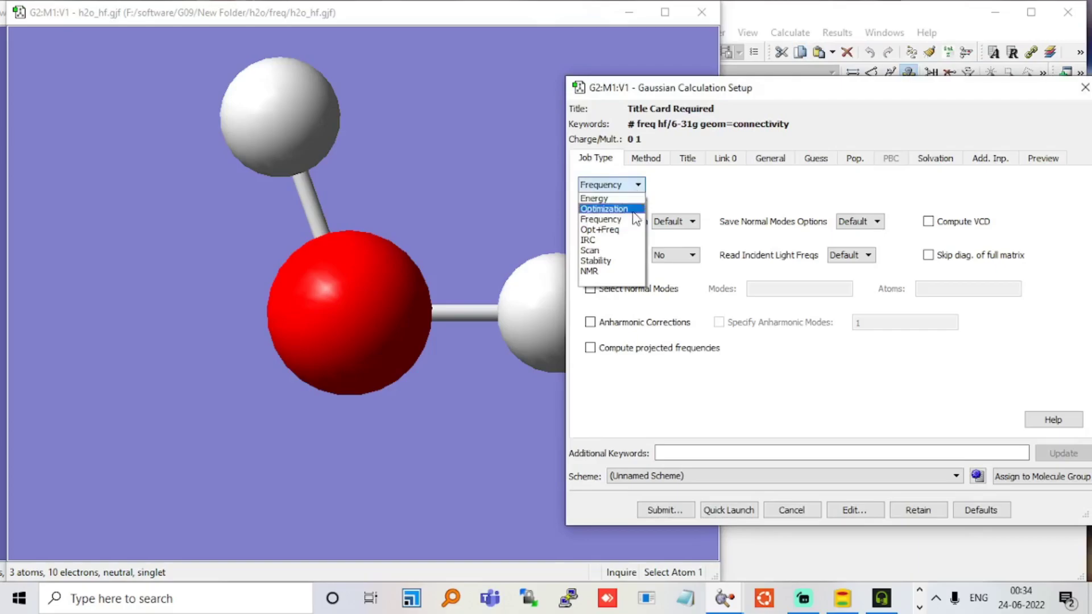
left_click(633, 231)
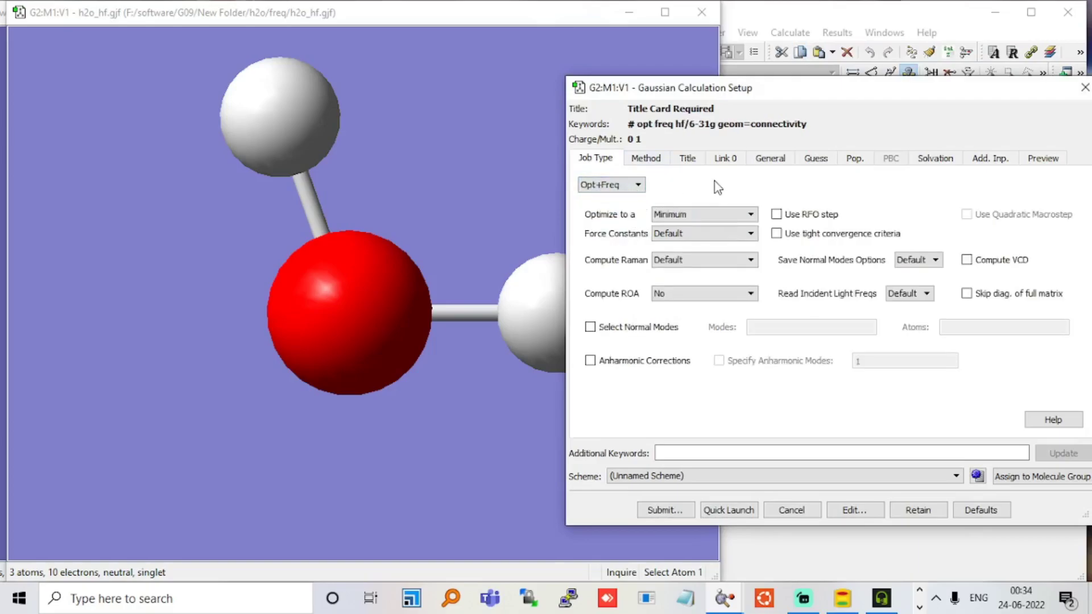
left_click(657, 164)
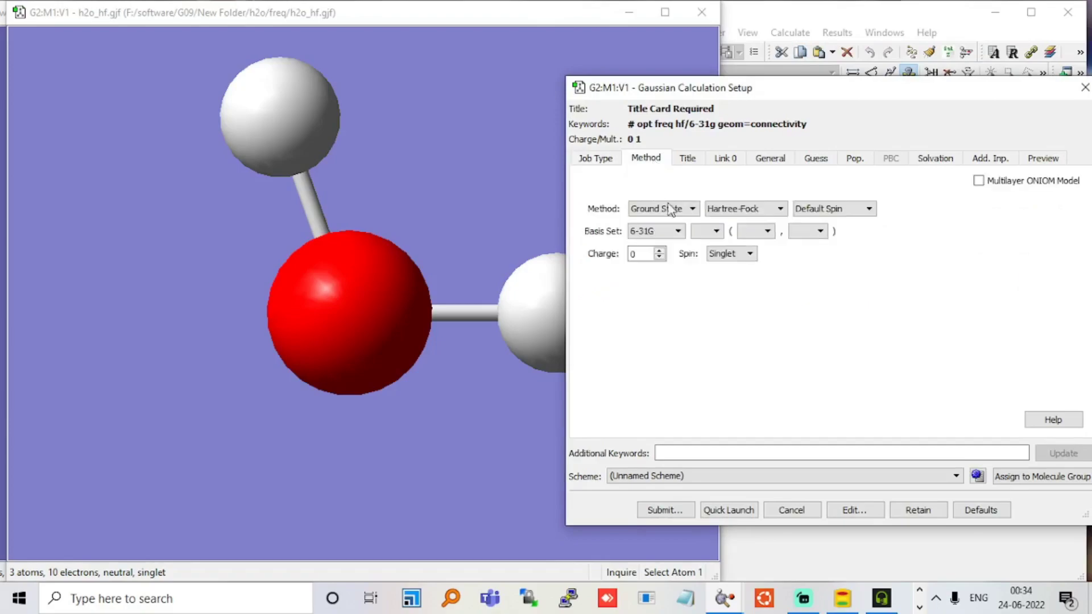
Switch to PowerPoint and add "3." before B3LYP in the last row of slide 2's method table, then minimize the presentation.
left_click(919, 590)
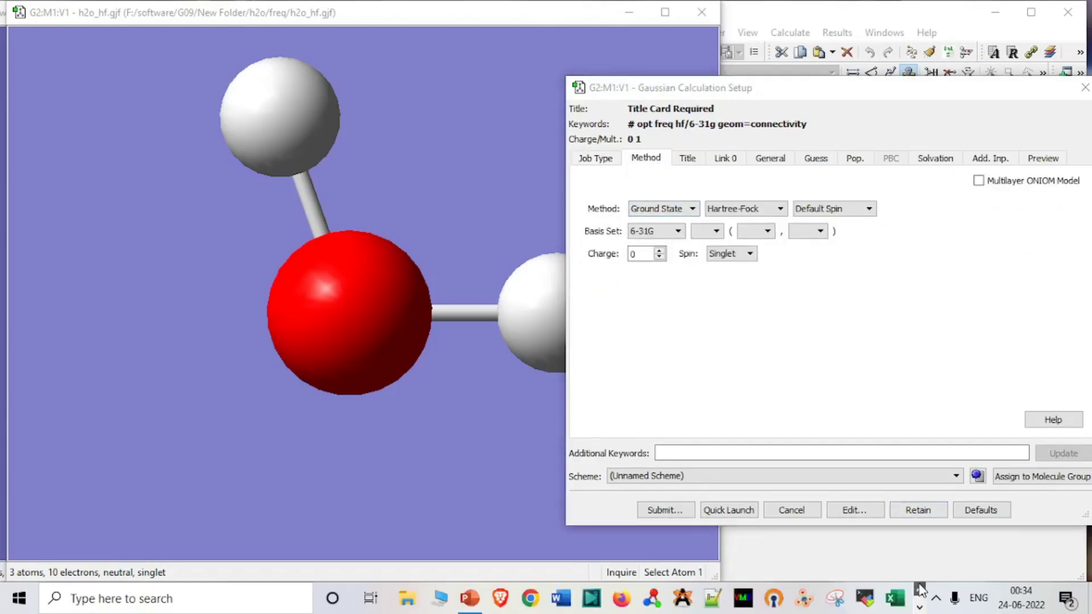
left_click(478, 599)
left_click(1047, 13)
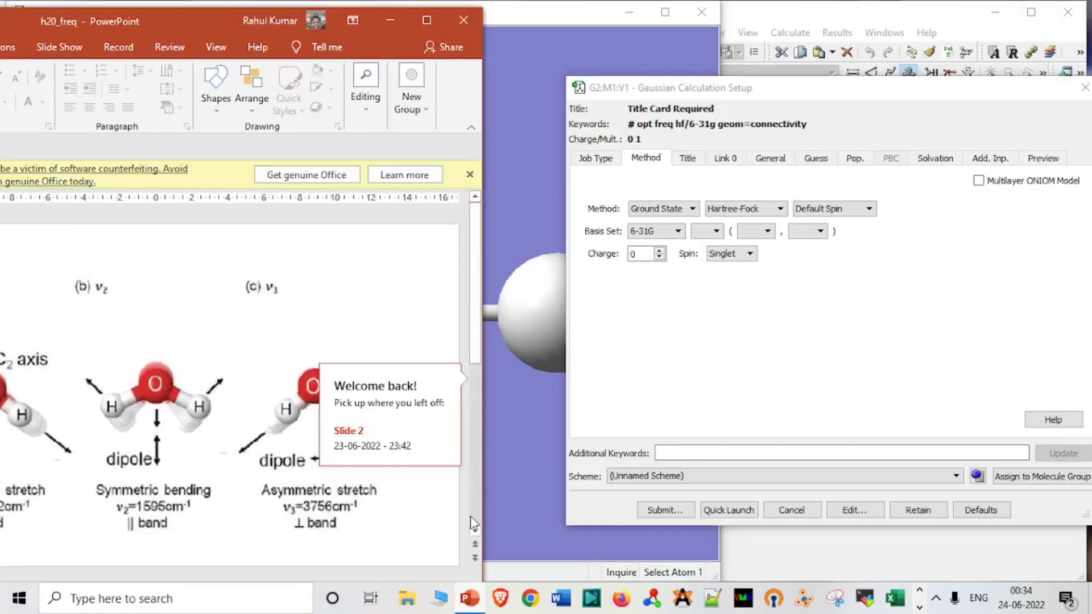
left_click(478, 476)
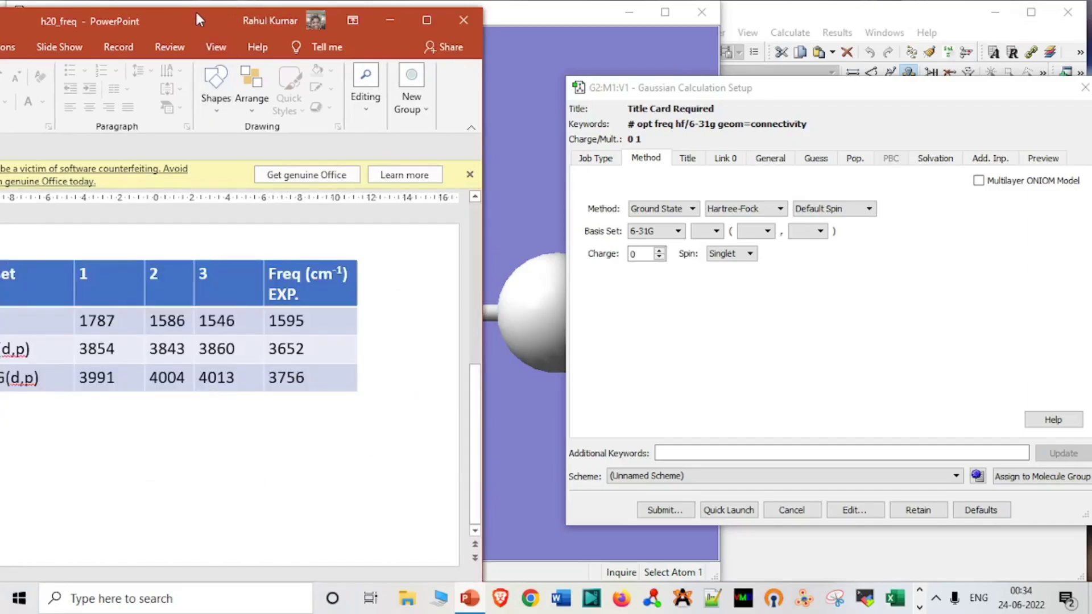
left_click_drag(196, 14, 349, 24)
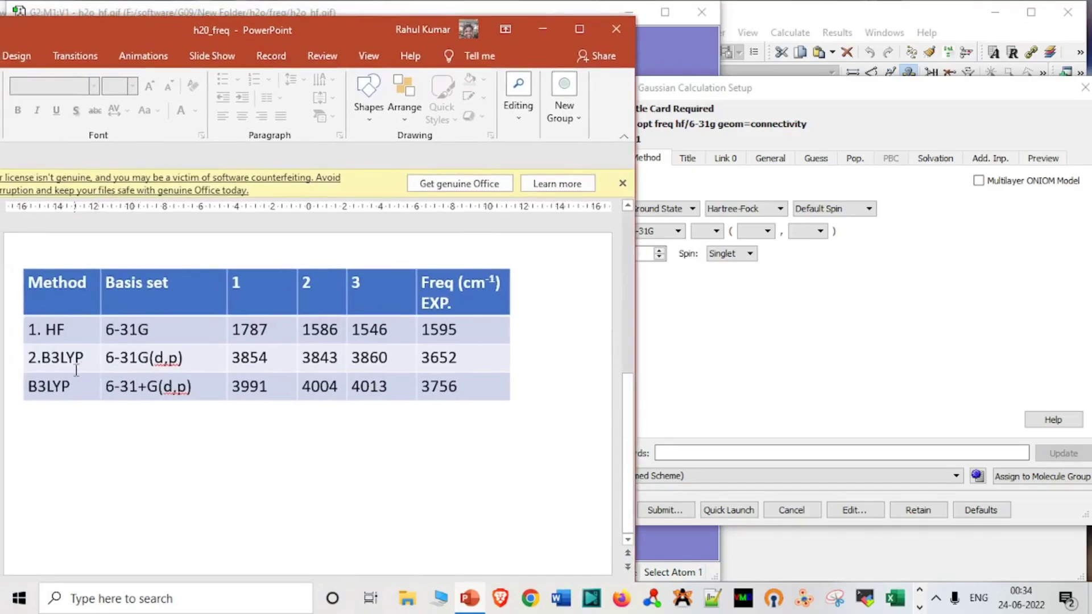
left_click(36, 389)
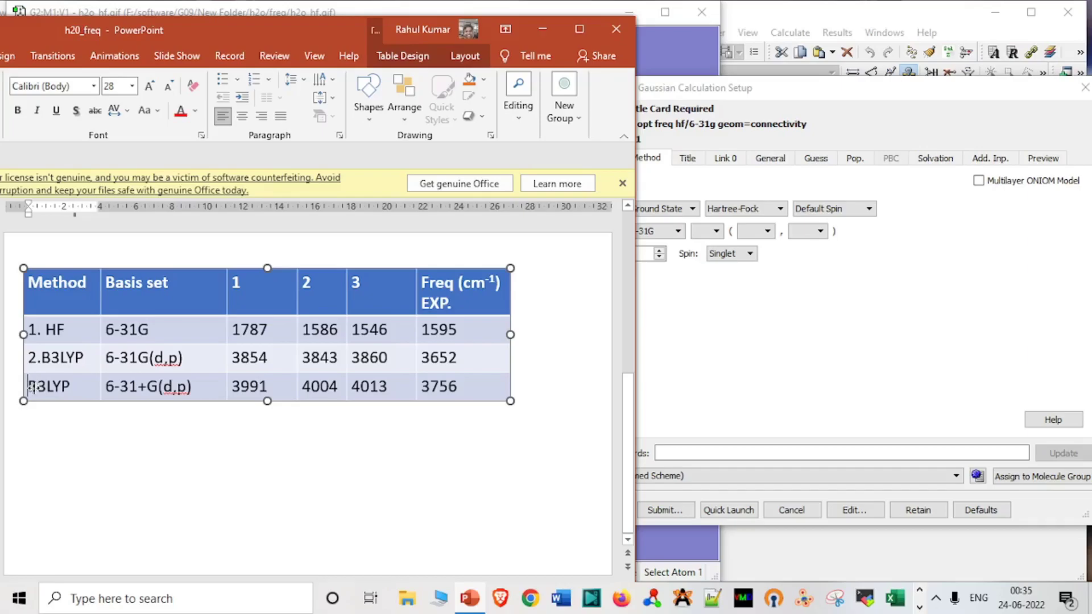
type("3.")
left_click(541, 29)
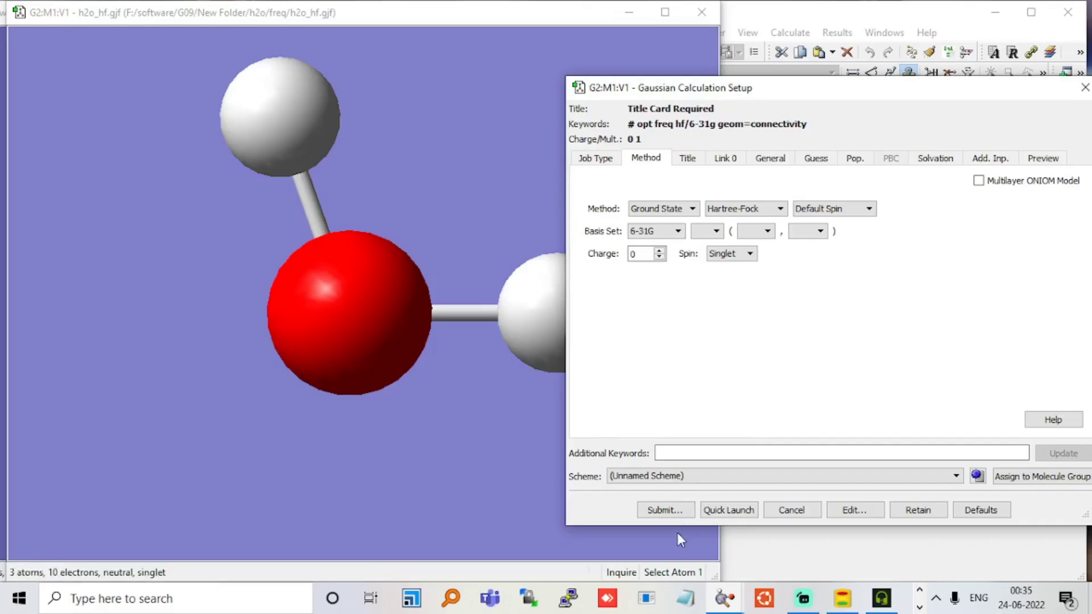
Submit the Opt+Freq calculation, overwriting the input file h2o_hf.gjf and confirming its submission to Gaussian through SCJobMan.
left_click(678, 512)
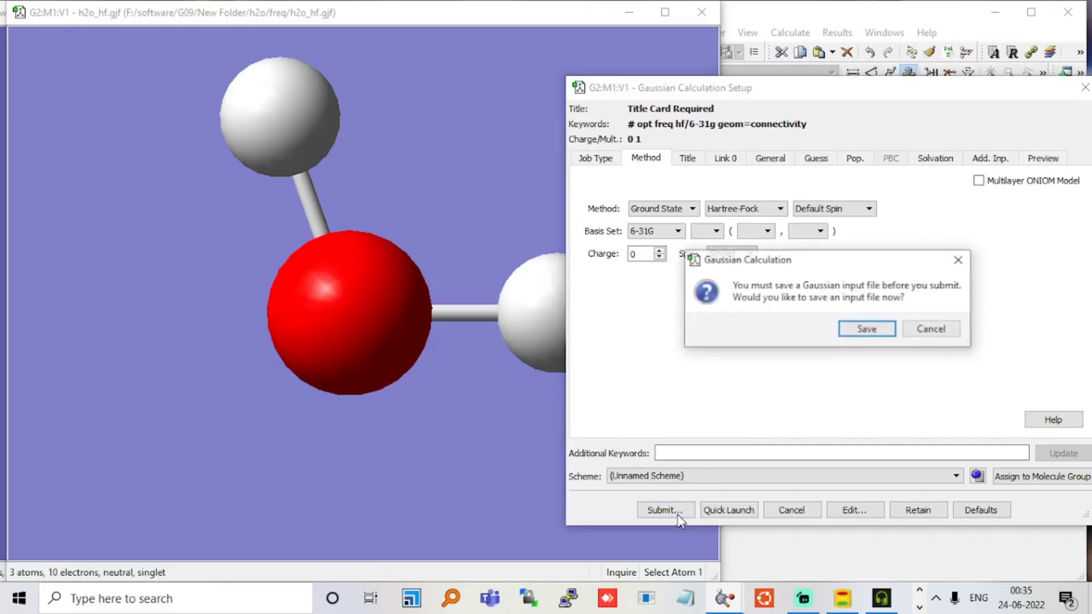
left_click(865, 332)
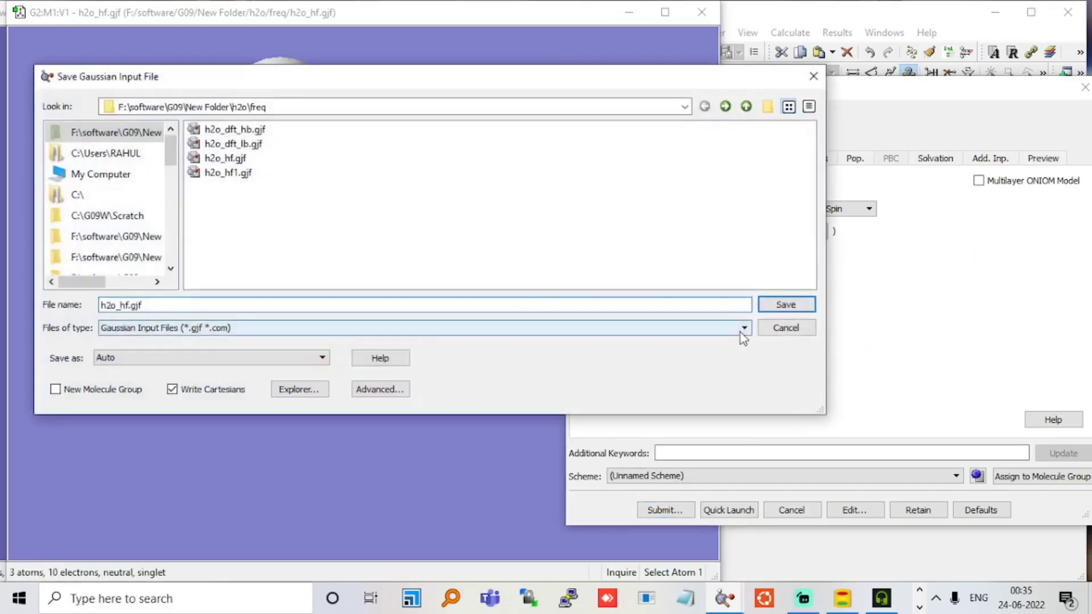
left_click(795, 308)
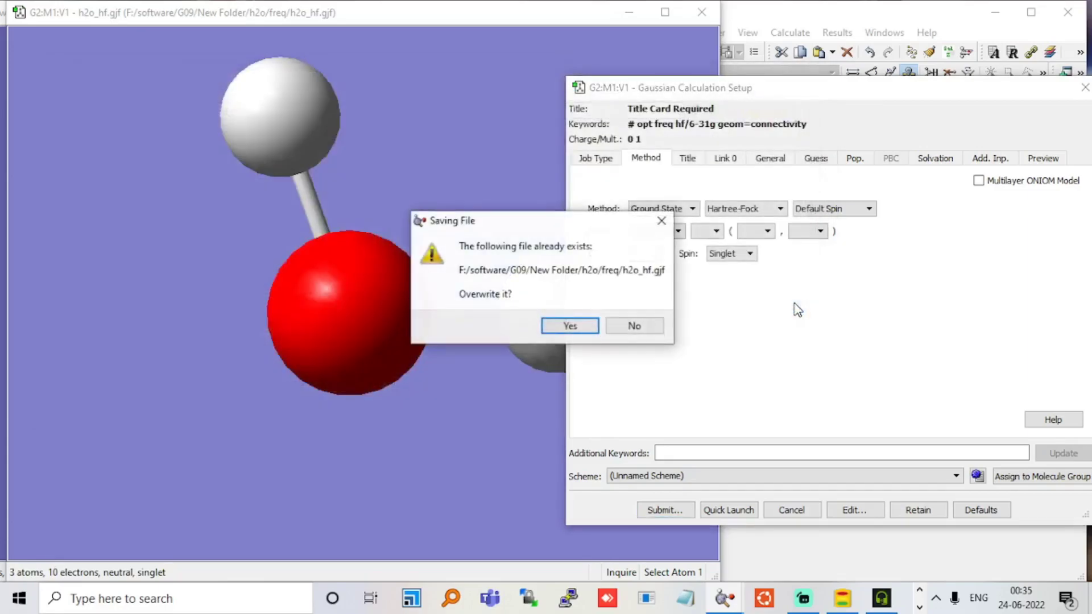
left_click(579, 331)
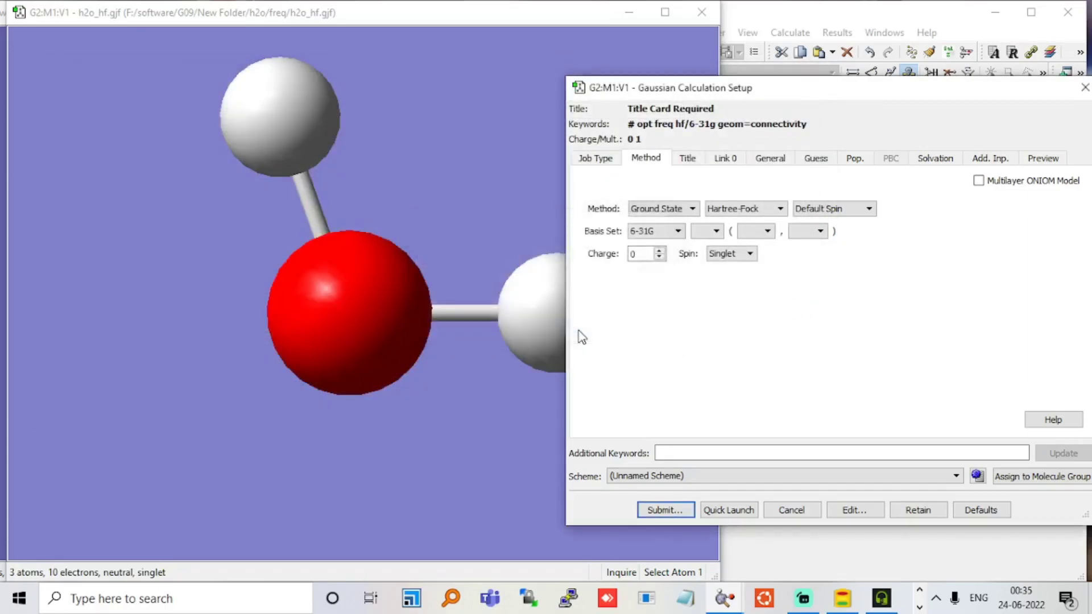
left_click(504, 309)
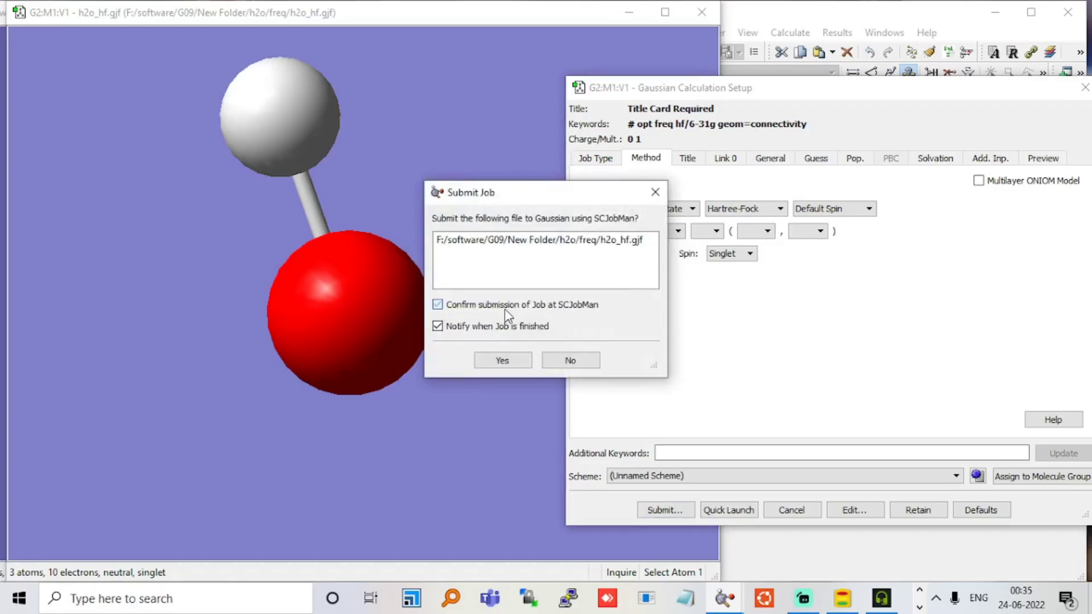
left_click(504, 364)
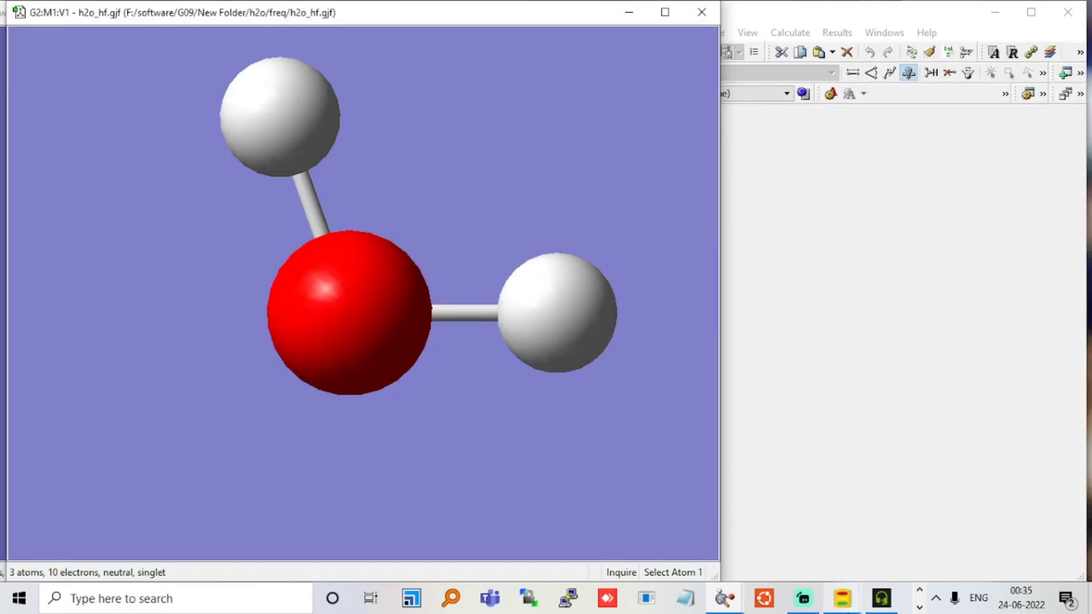
In SCJobMan's pending submission, submit h2o_hf.gjf as a Gaussian job to the Long Jobs Queue.
left_click(843, 599)
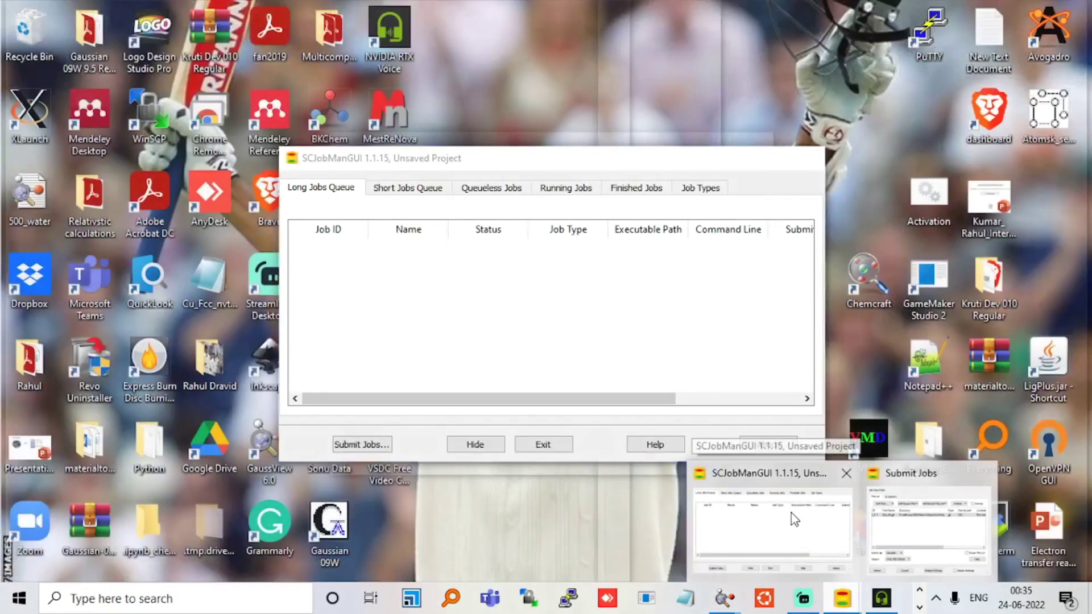
left_click(912, 511)
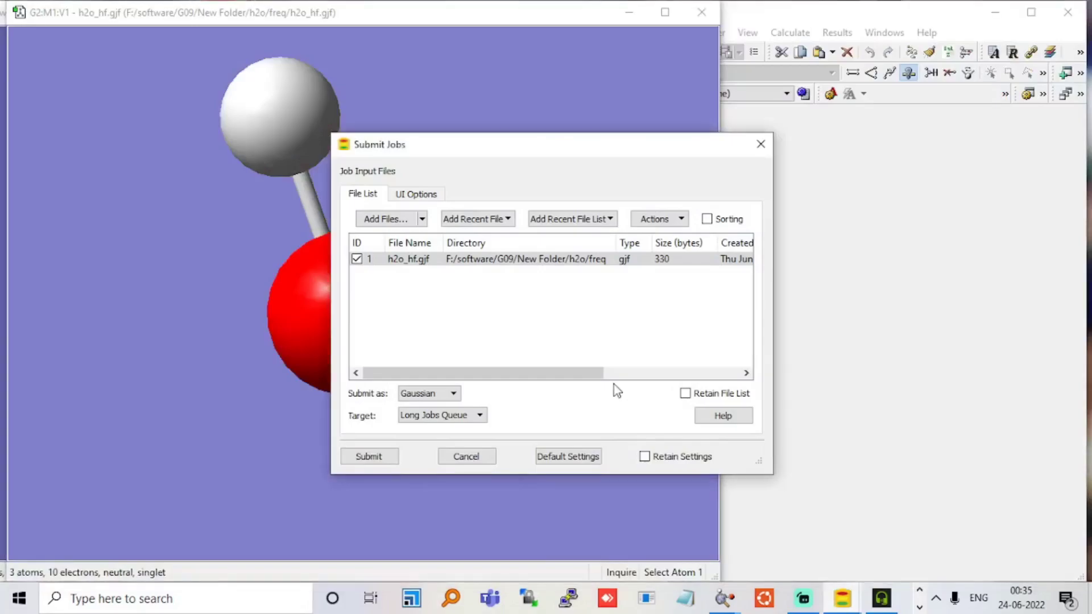
left_click(367, 457)
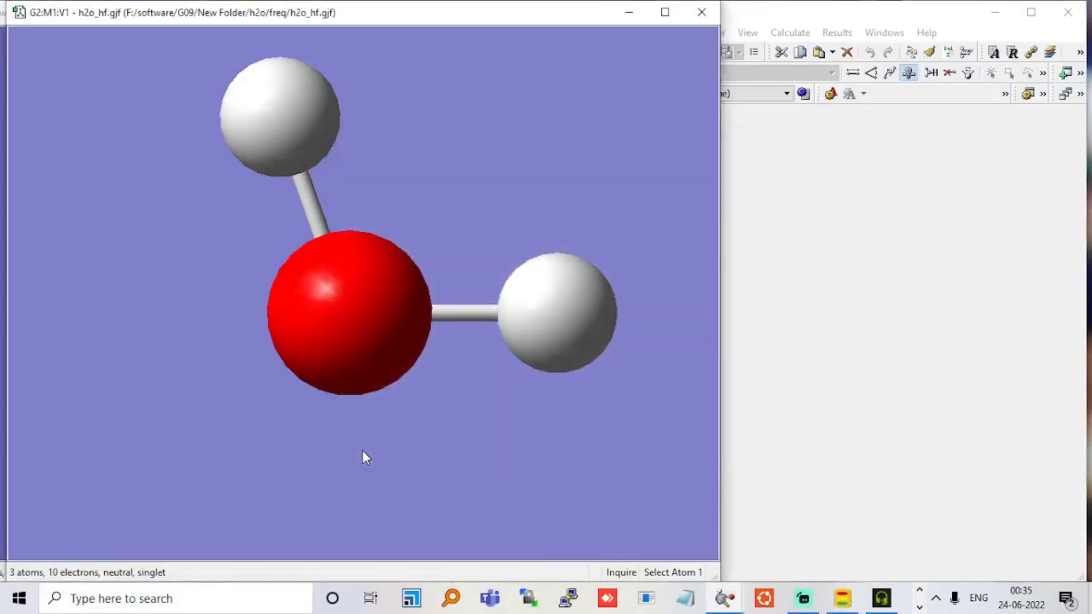
Check the submitted job's status in SCJobManGUI, looking through the long queue, running jobs and queueless jobs.
left_click(841, 599)
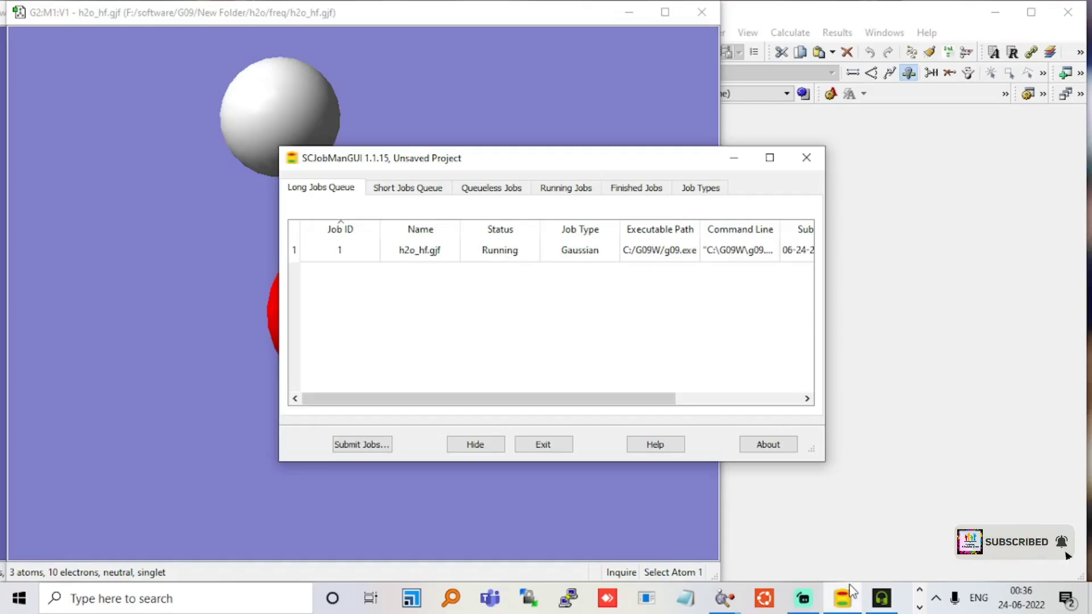
mouse_move(850, 586)
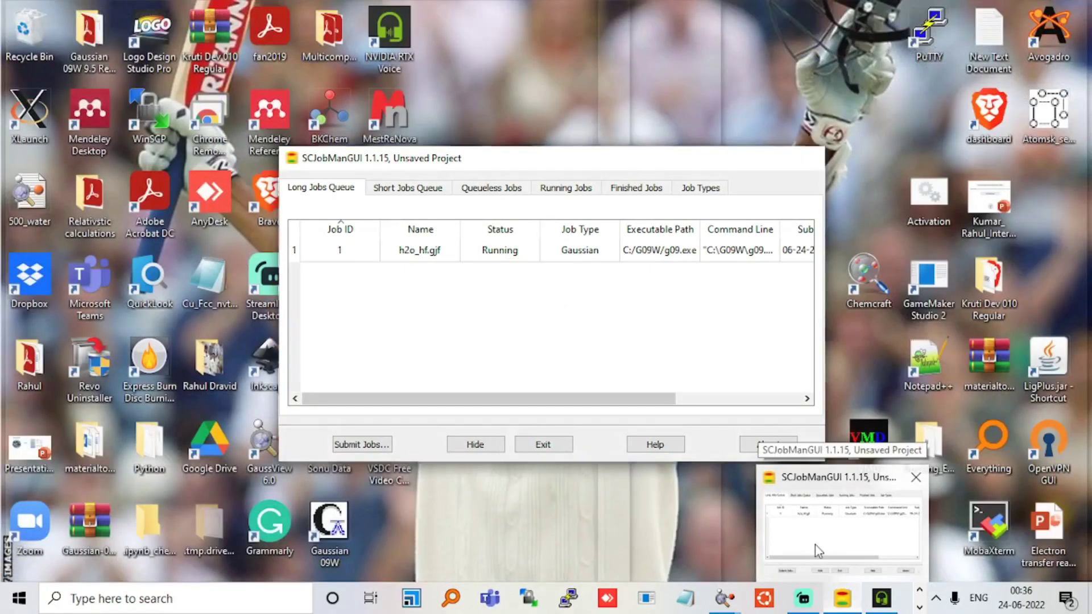
left_click(814, 545)
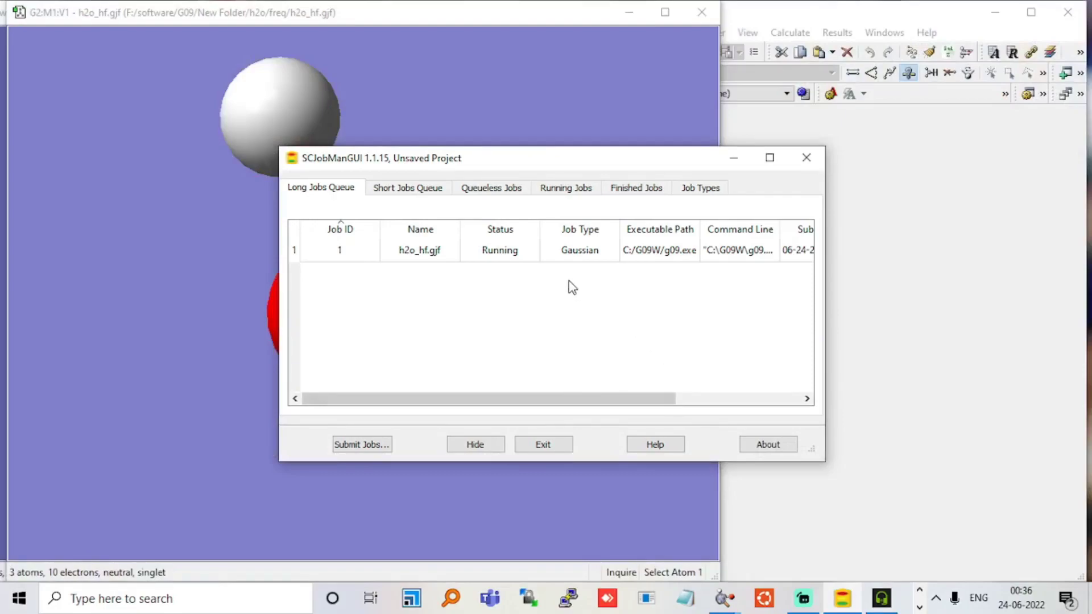
left_click(556, 192)
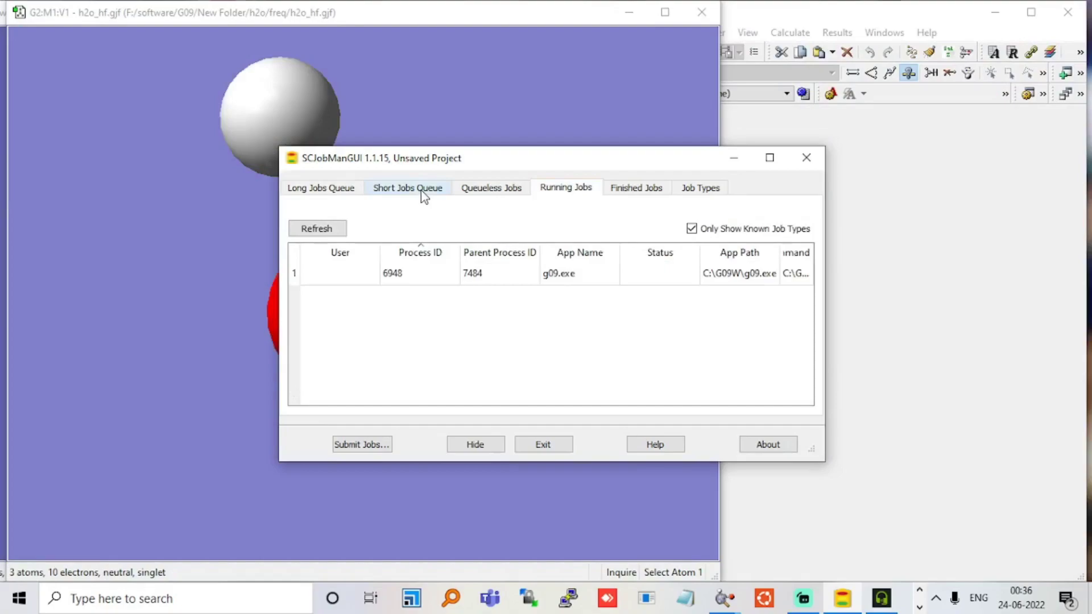
left_click(511, 192)
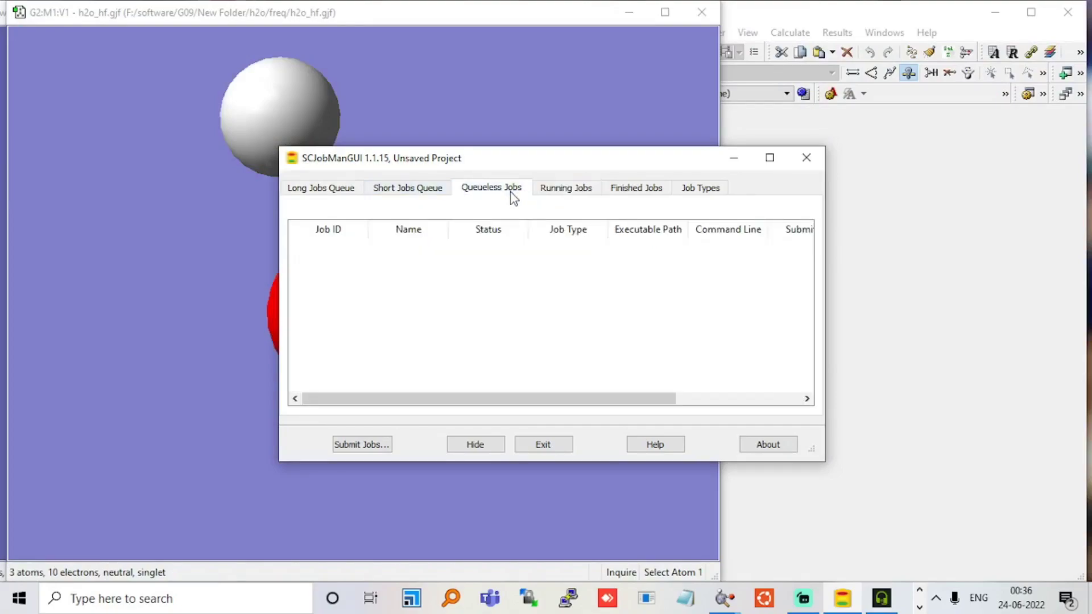
Check the short and long jobs queues in SCJobManGUI and close the job manager window.
left_click(431, 196)
left_click(341, 193)
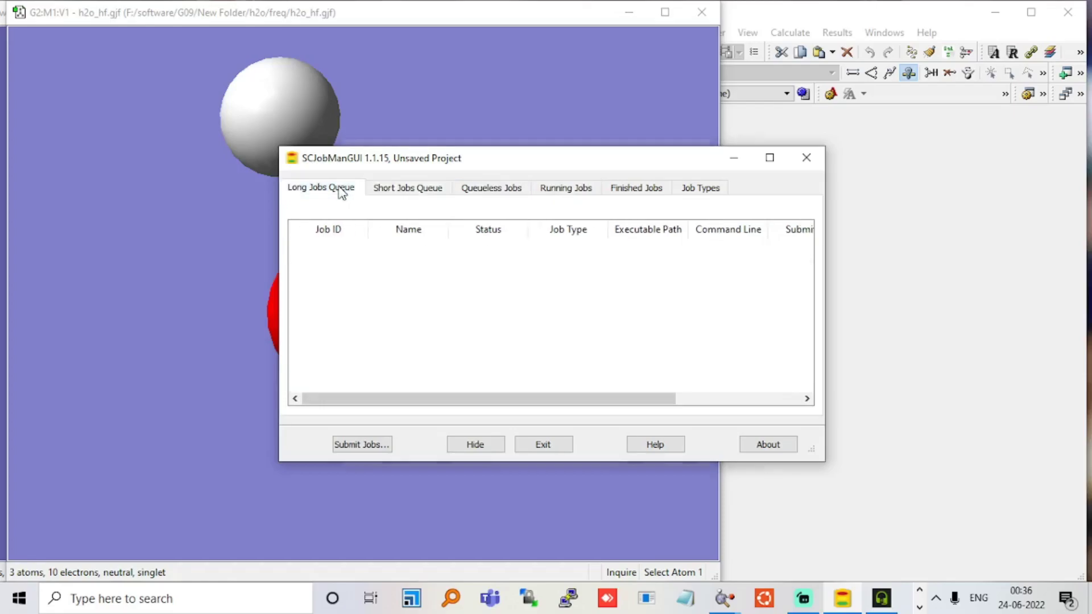
left_click(810, 164)
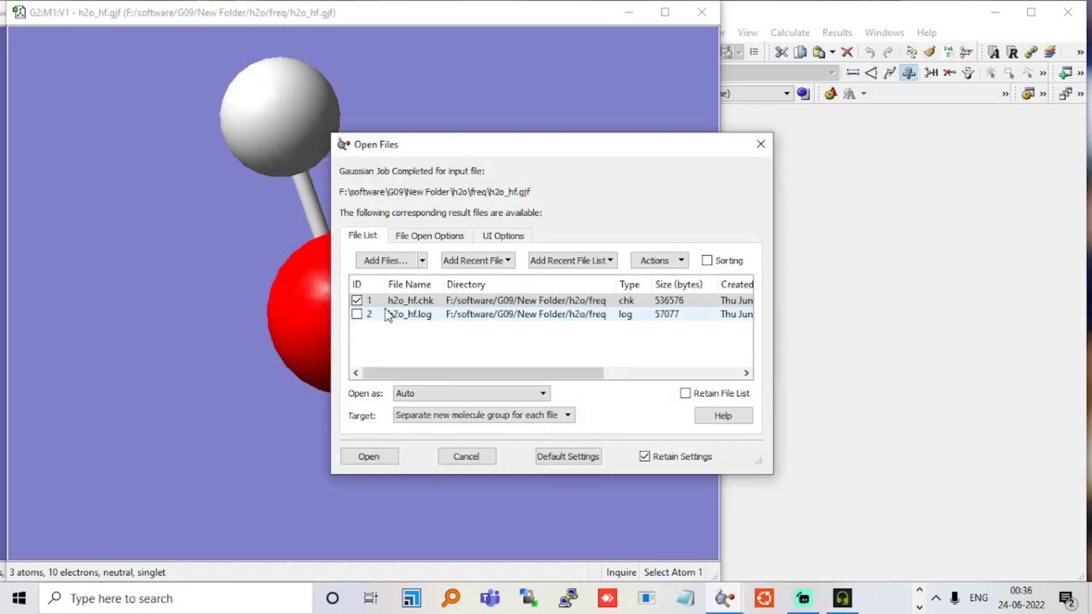
Open the completed job's h2o_hf.chk and h2o_hf.log files and turn the optimized water molecule to show its bent shape.
left_click(361, 318)
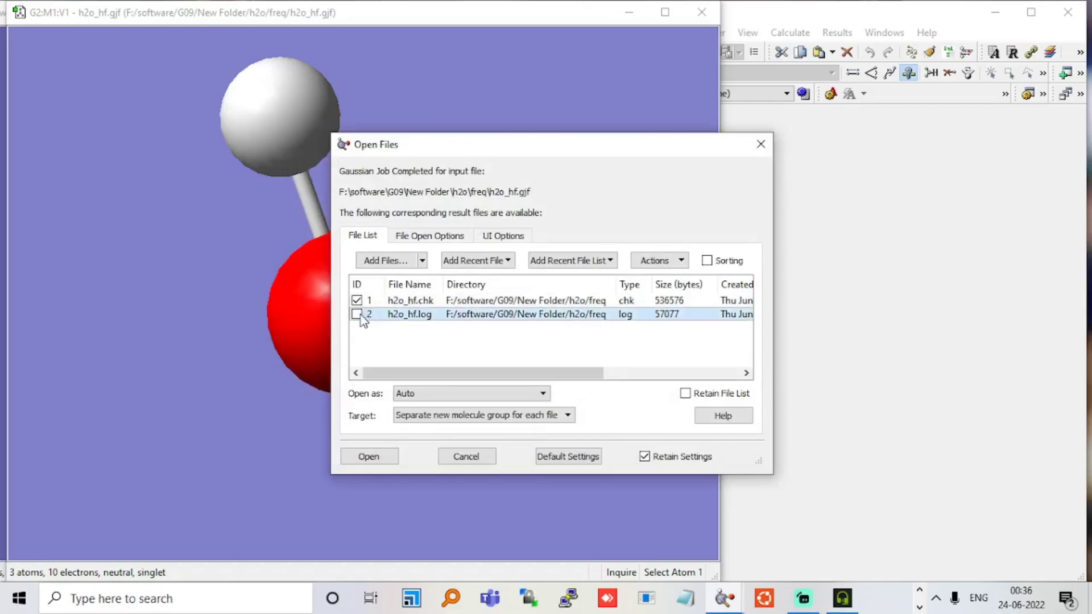
left_click(394, 462)
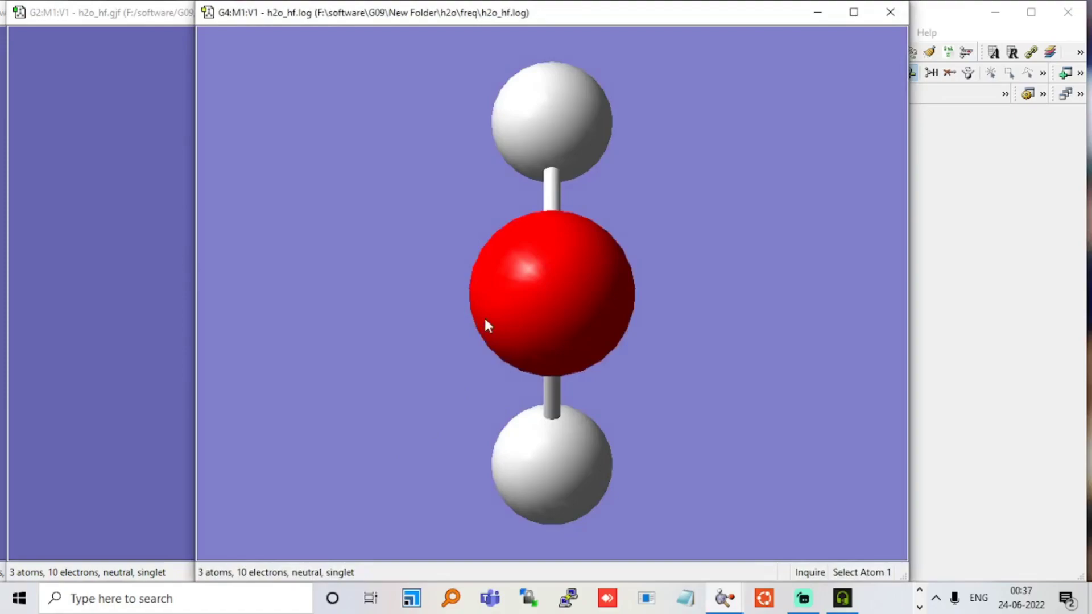
left_click_drag(488, 326, 607, 258)
scroll(607, 263, "down", 4)
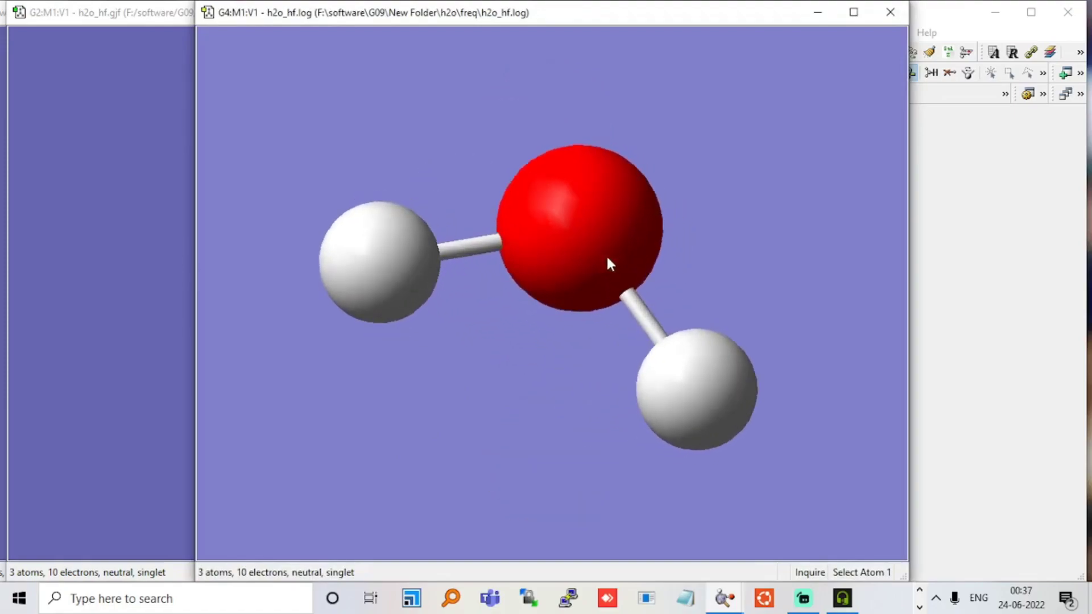
scroll(607, 264, "down", 1)
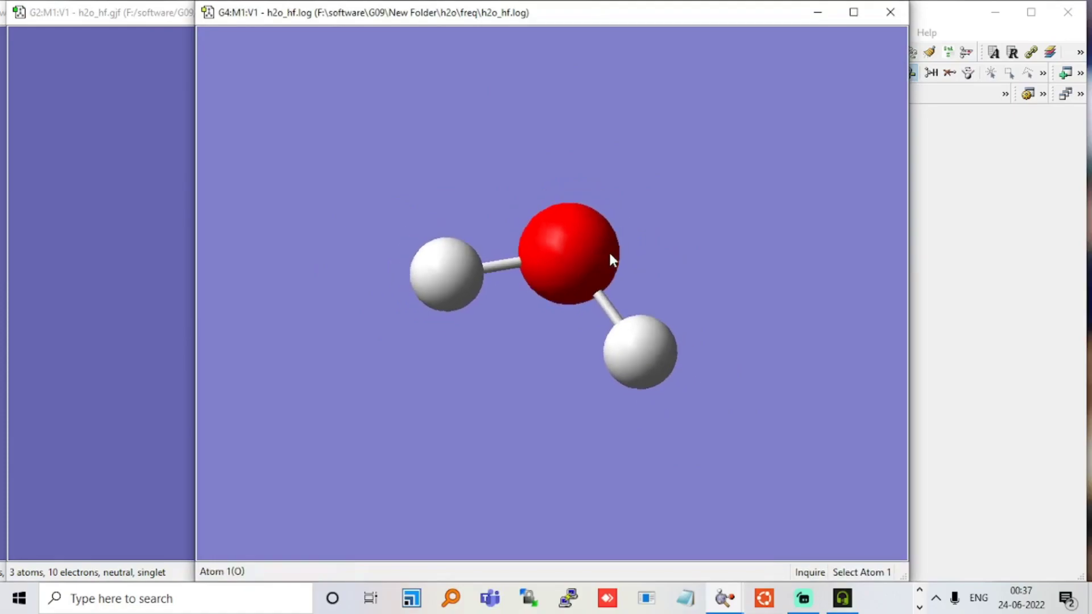
scroll(611, 257, "down", 1)
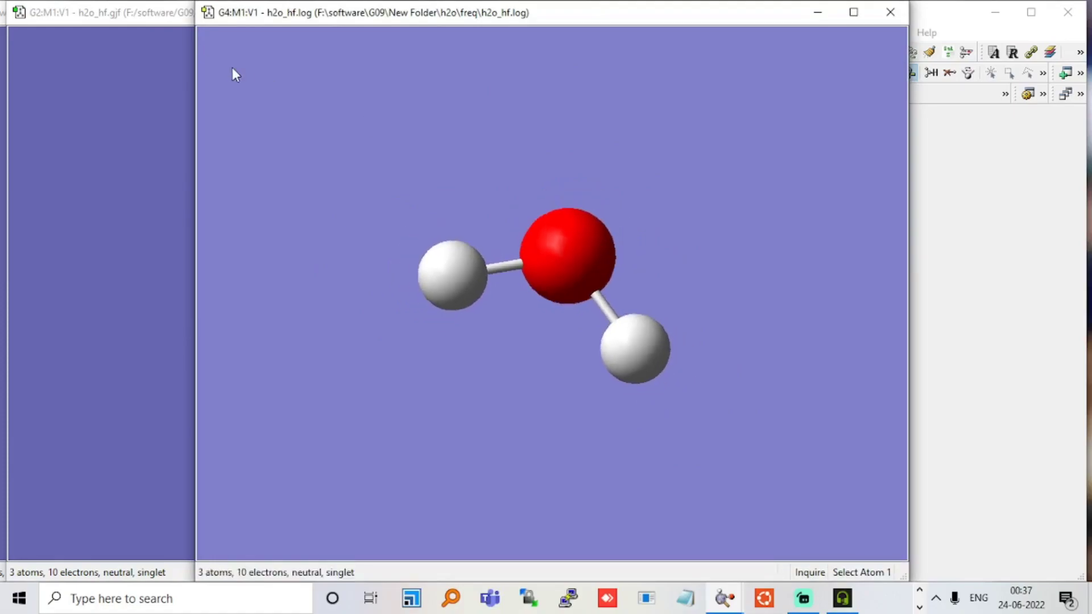
Close the h2o_hf.gjf, h2o_hf.chk and remaining older molecule windows, keeping only the h2o_hf.log window open.
left_click(155, 15)
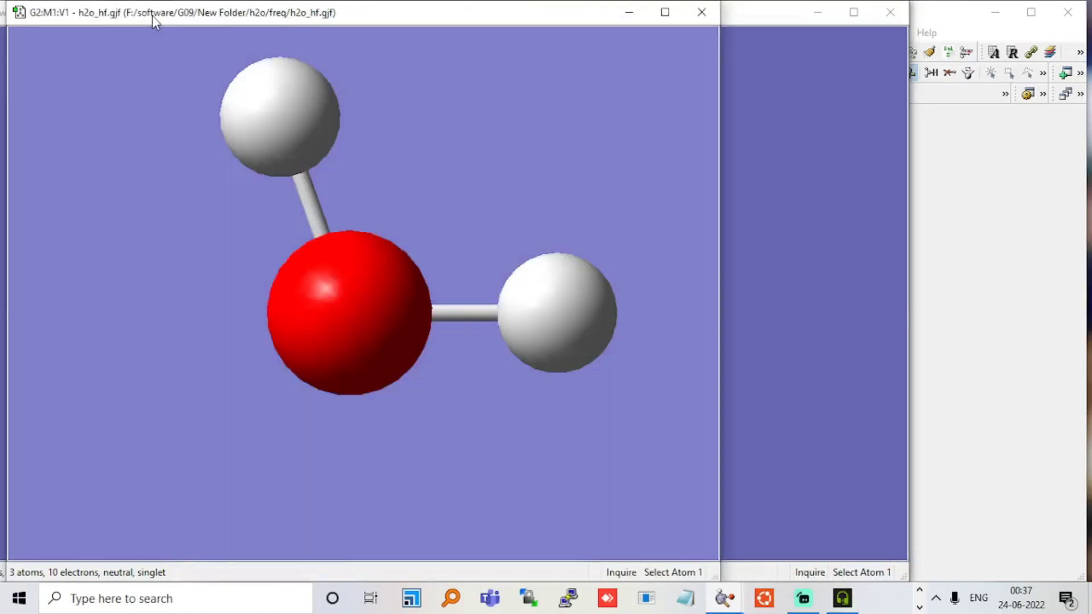
left_click(702, 12)
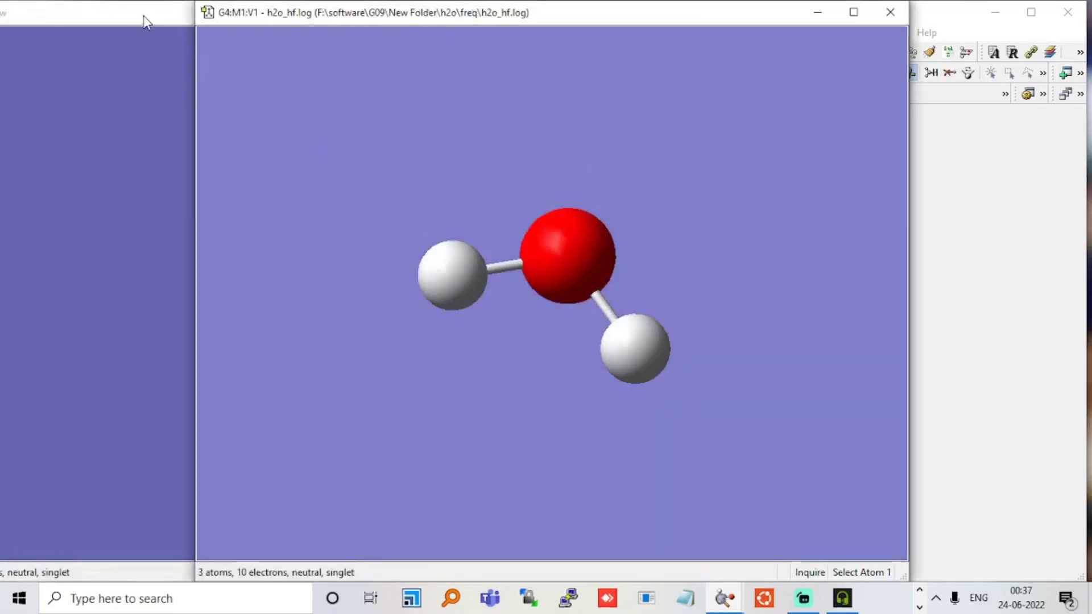
left_click(143, 18)
left_click(617, 22)
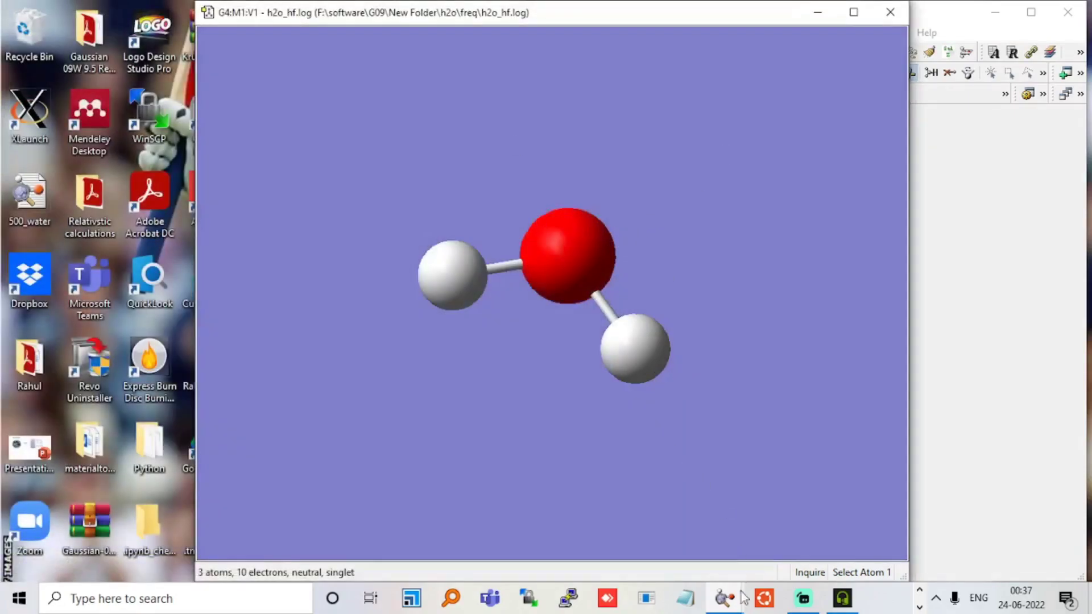
mouse_move(725, 599)
mouse_move(737, 489)
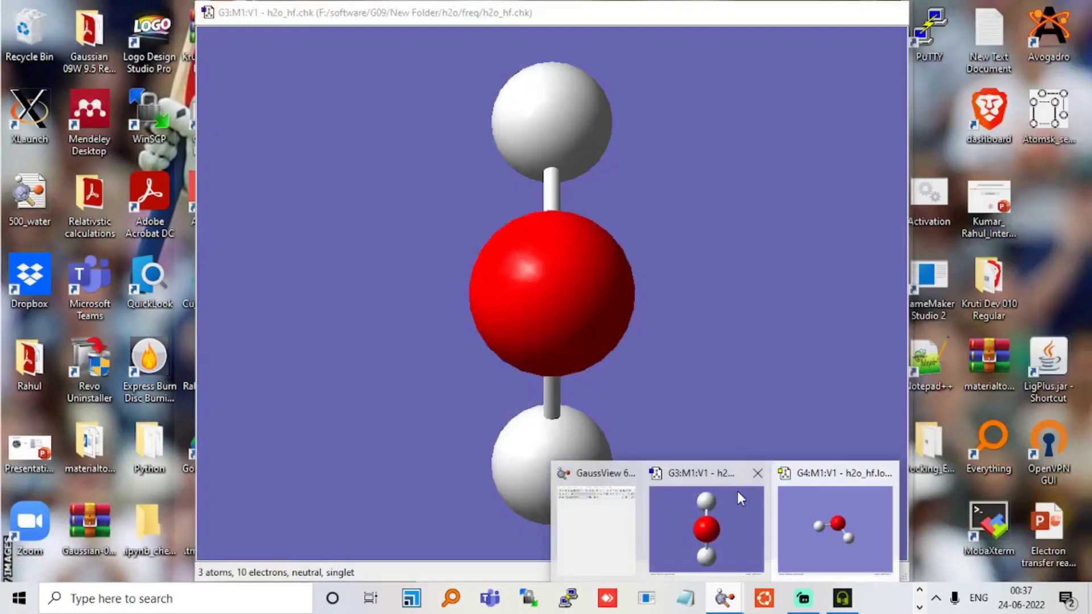
left_click(759, 475)
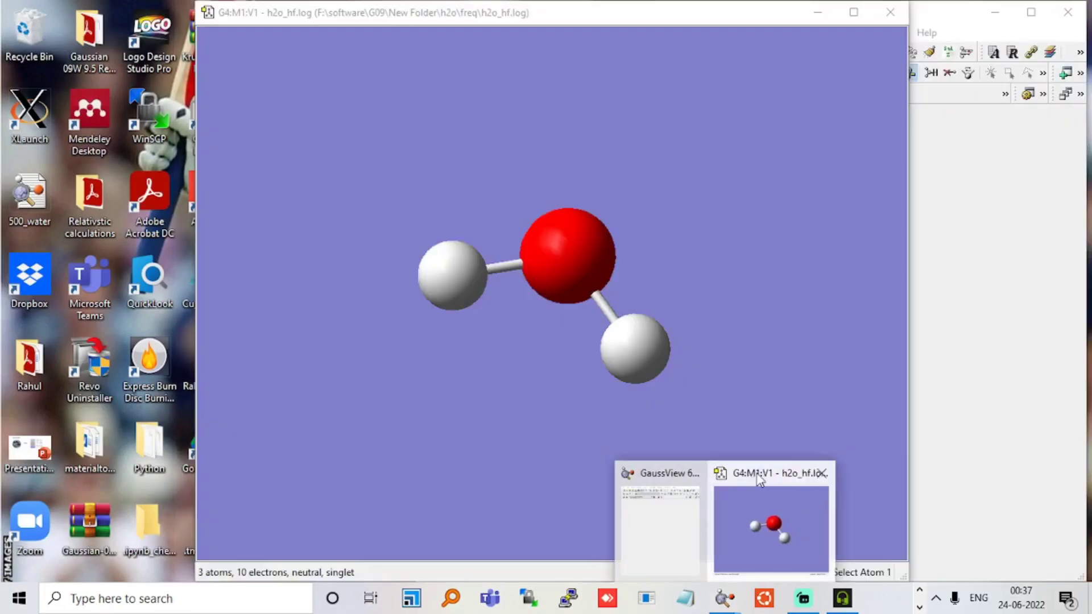
left_click(745, 510)
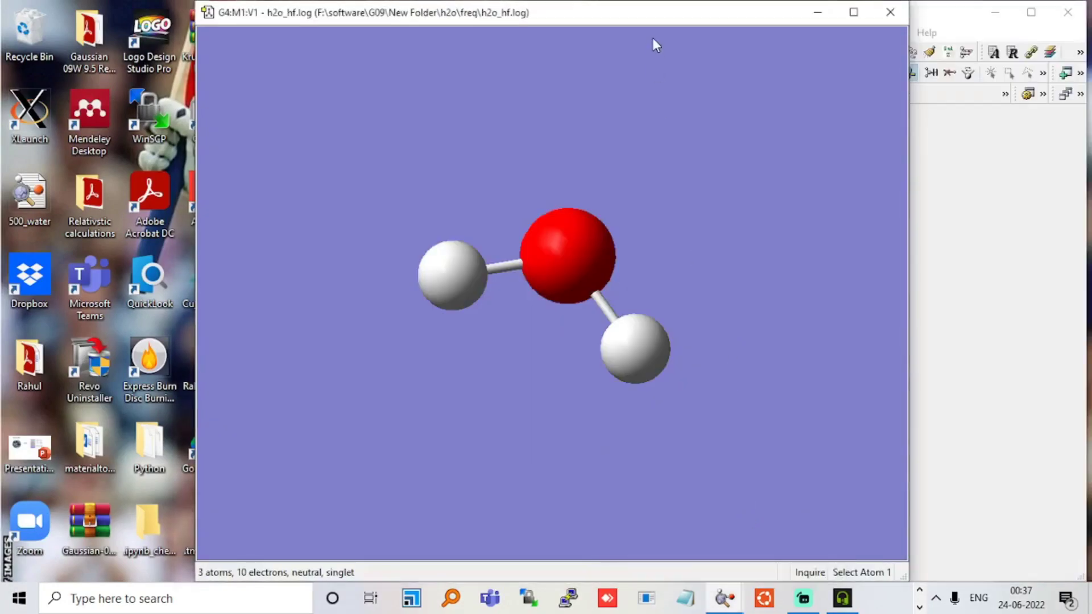
Show the vibration results for h2o_hf.log, arranging the results beside the molecule so both are in view.
left_click_drag(653, 19, 340, 23)
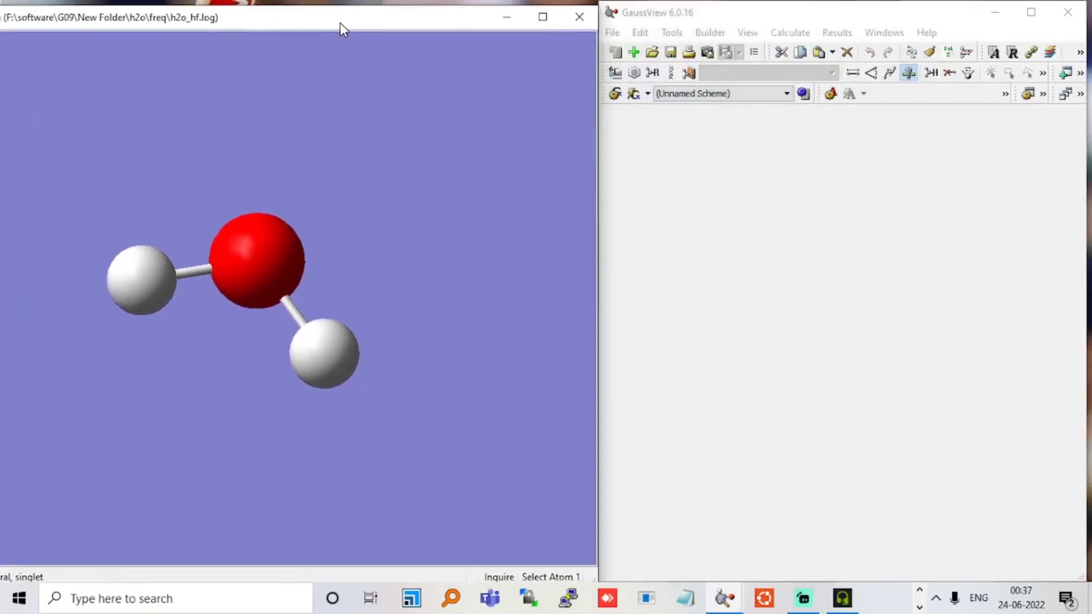
left_click(841, 33)
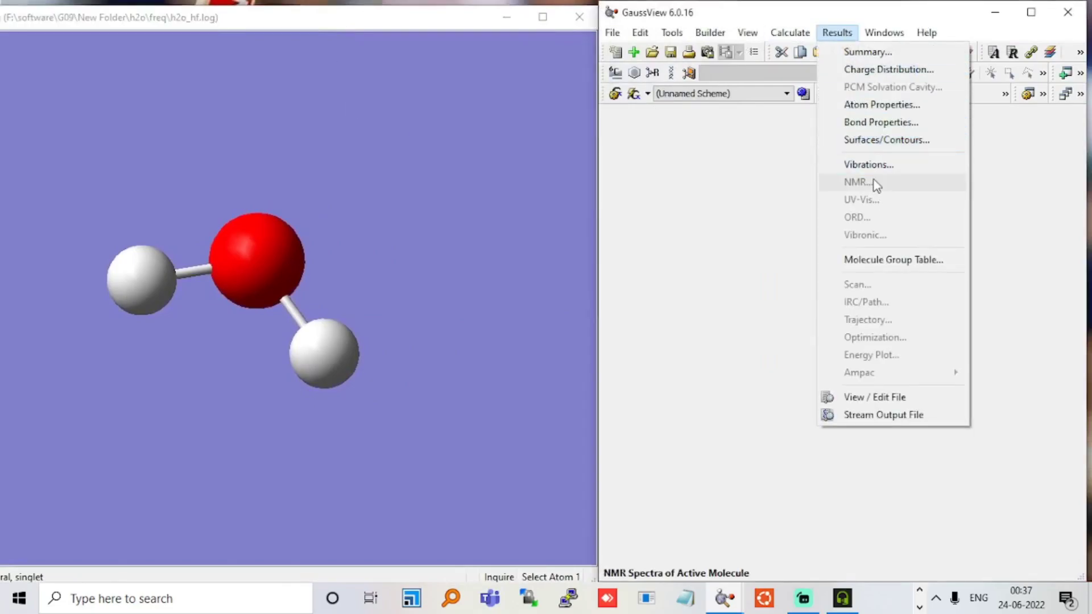
left_click(875, 164)
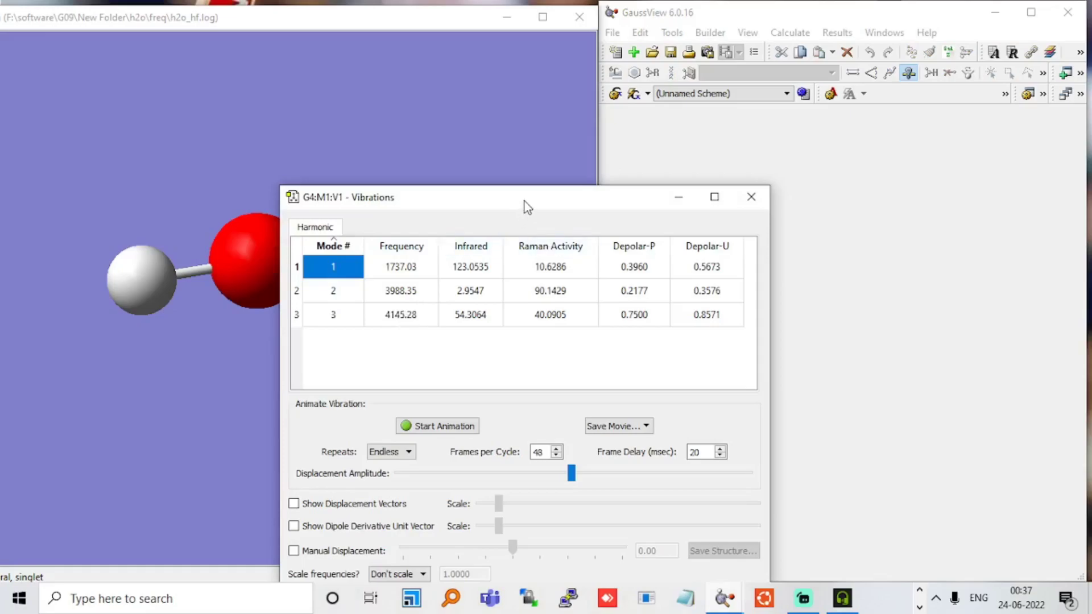
left_click_drag(525, 202, 821, 124)
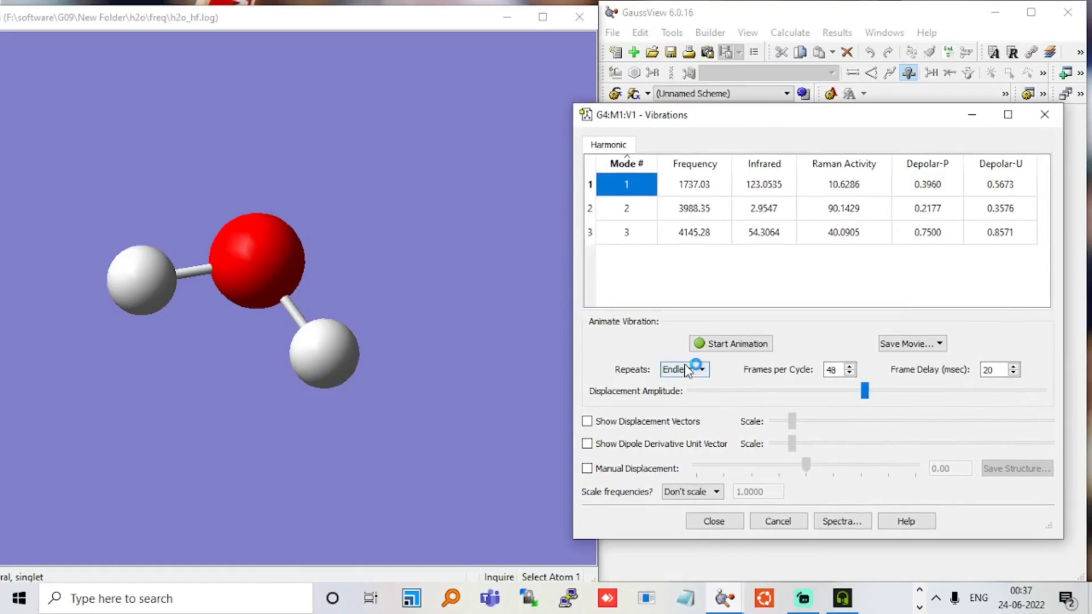
Animate water's vibrational modes 1, 2 and 3 in turn.
left_click(738, 343)
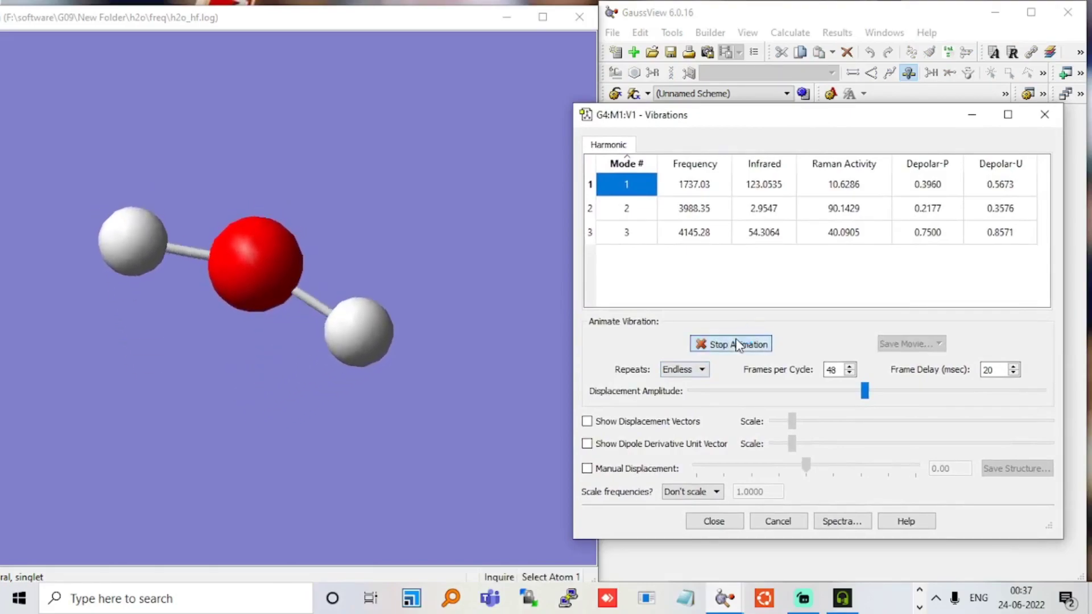
left_click(640, 209)
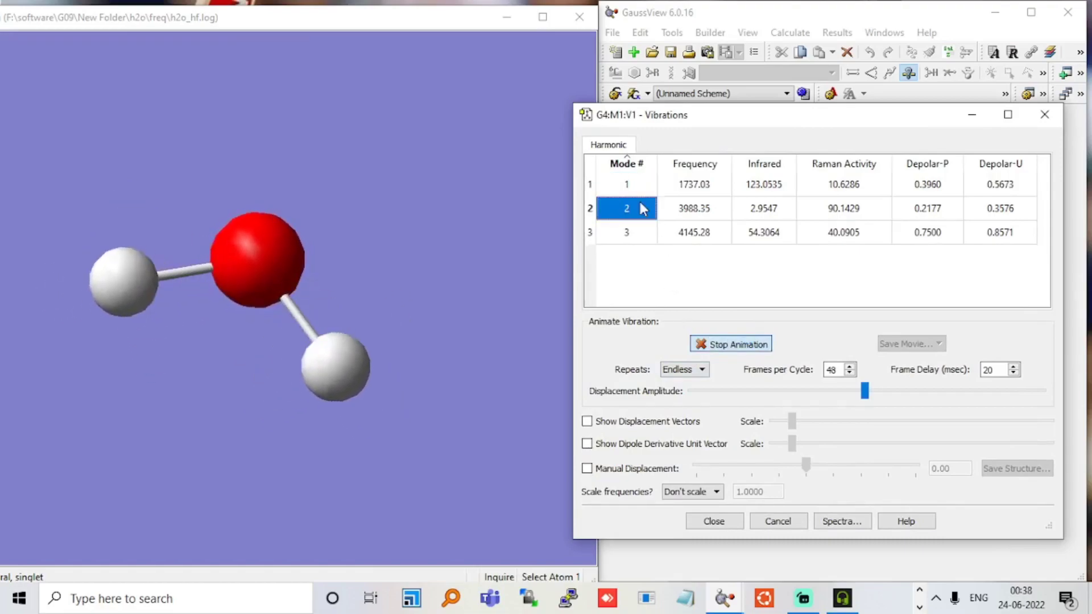
left_click(644, 235)
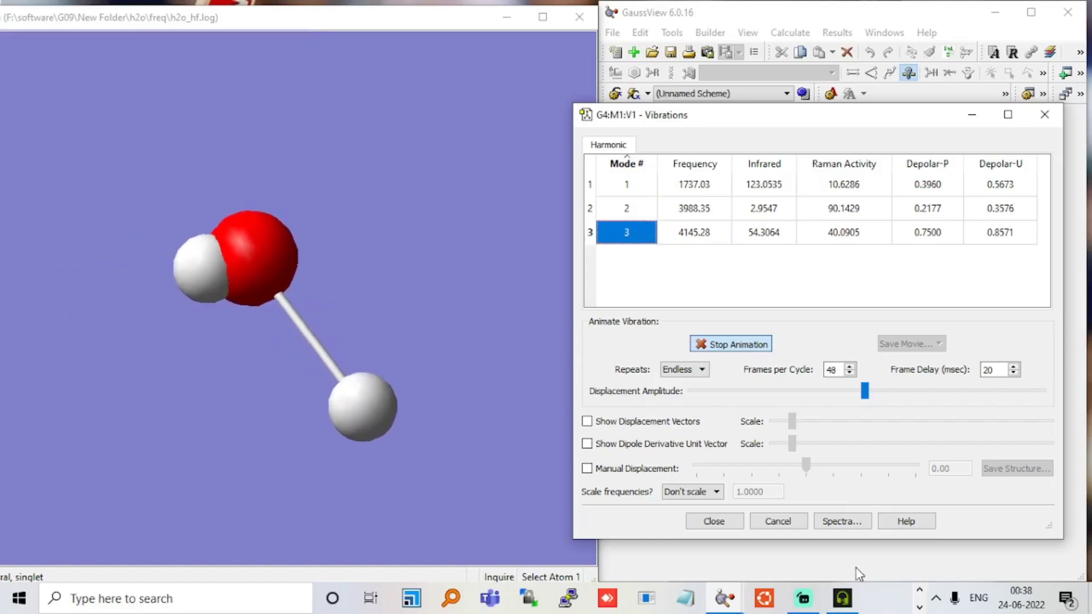
Switch to the h20_freq presentation in PowerPoint and set the first-row value in the table's column 1 to 1737.
left_click(920, 590)
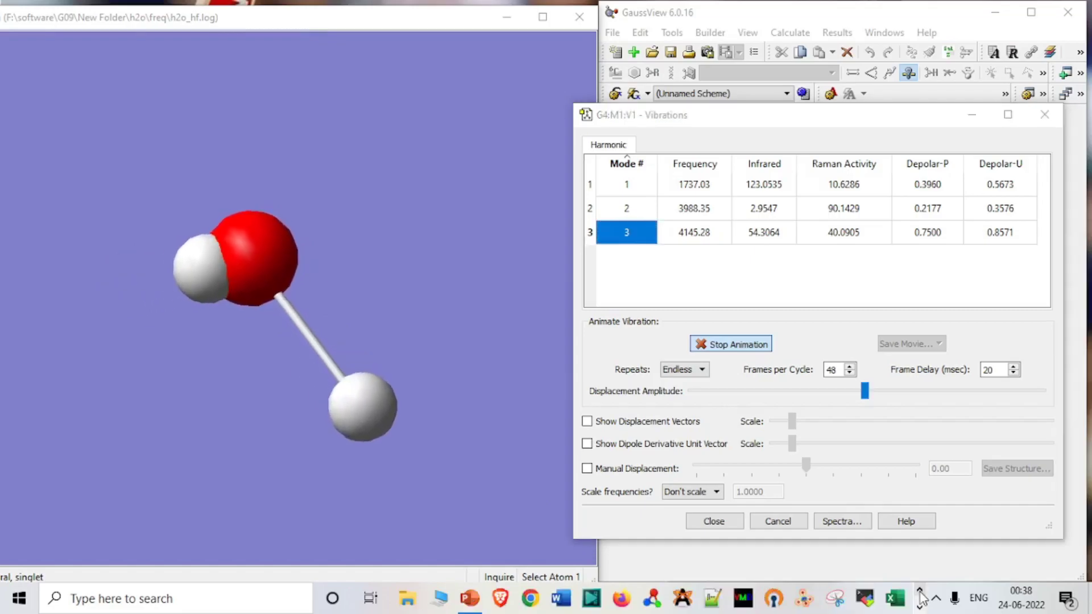
left_click(470, 598)
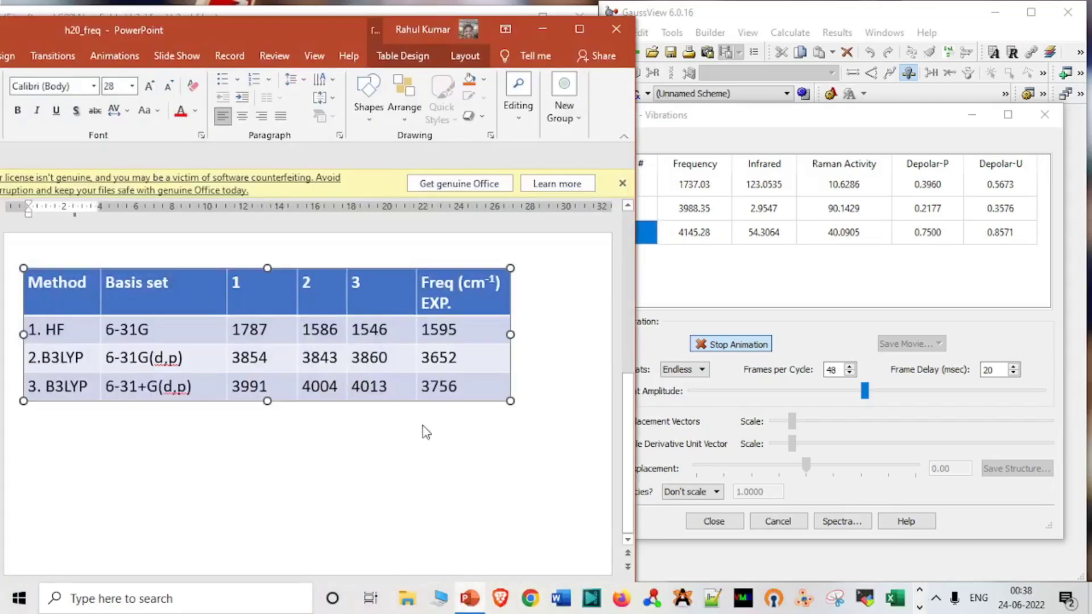
left_click(276, 332)
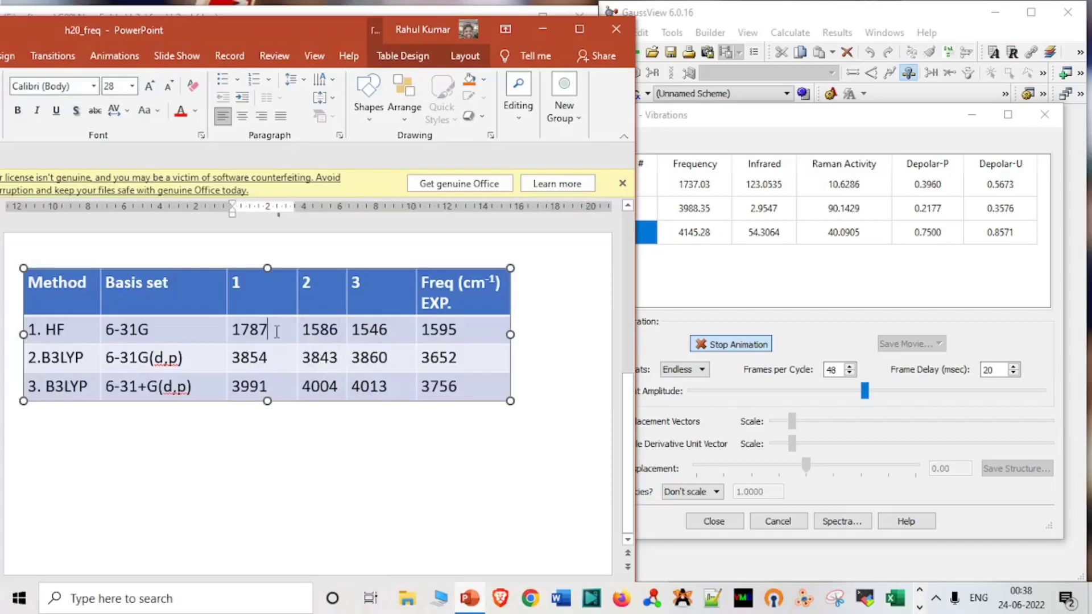
key("BackSpace")
key("BackSpace")
type("37")
Colour the three experimental frequency values in the table's last column red.
left_click(429, 332)
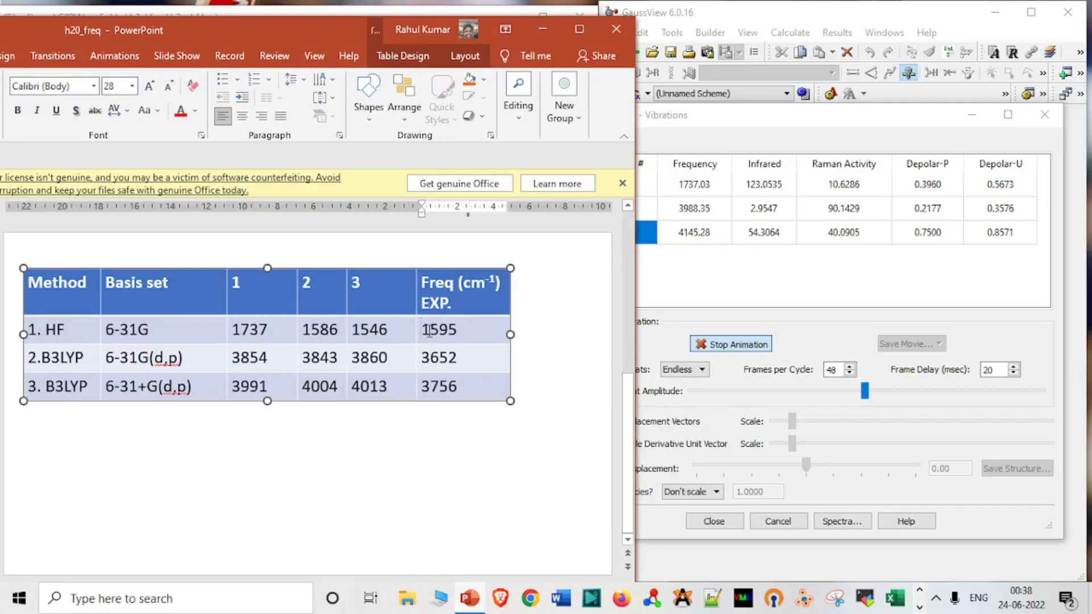
key("shift+Down")
key("shift+Down")
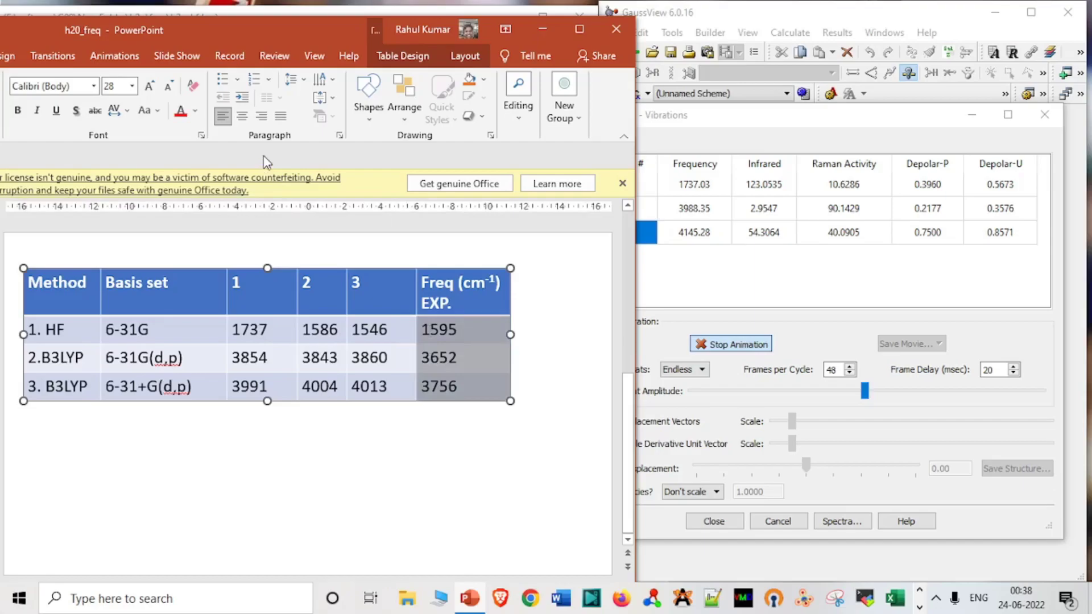
left_click(181, 110)
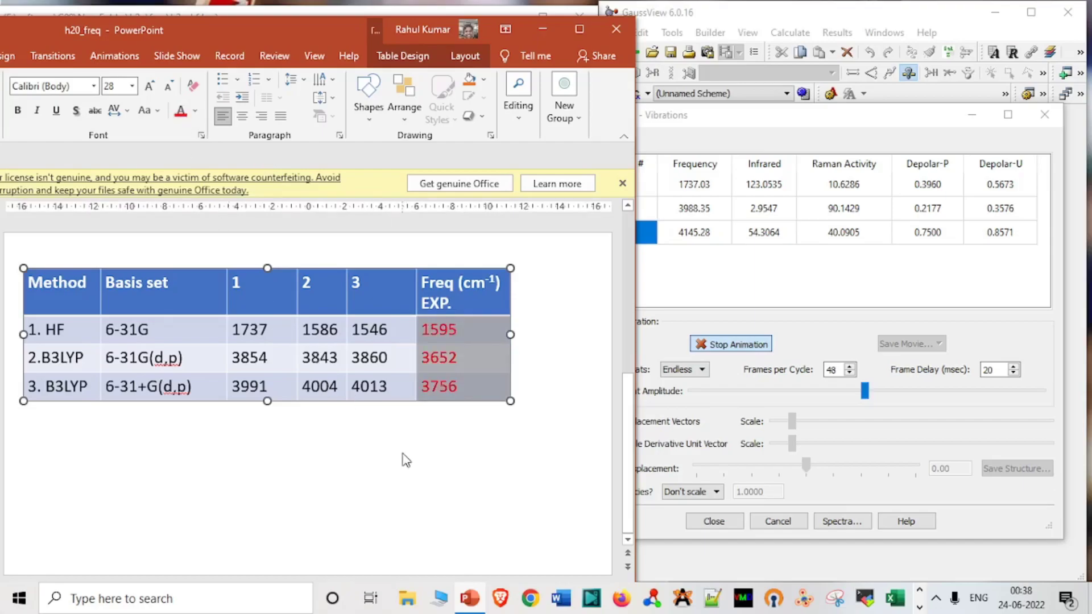
Set the second- and third-row values in the table's column 1 to 3988 and 4145.
left_click(276, 361)
key("BackSpace")
key("BackSpace")
key("BackSpace")
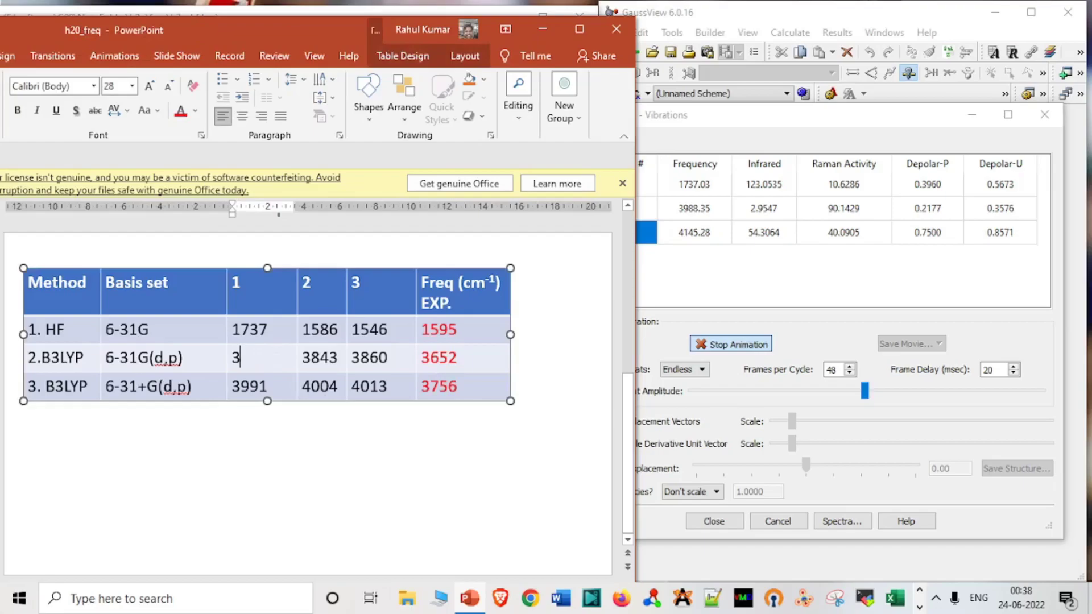
type("988")
left_click(287, 389)
key("BackSpace")
key("BackSpace")
key("BackSpace")
key("BackSpace")
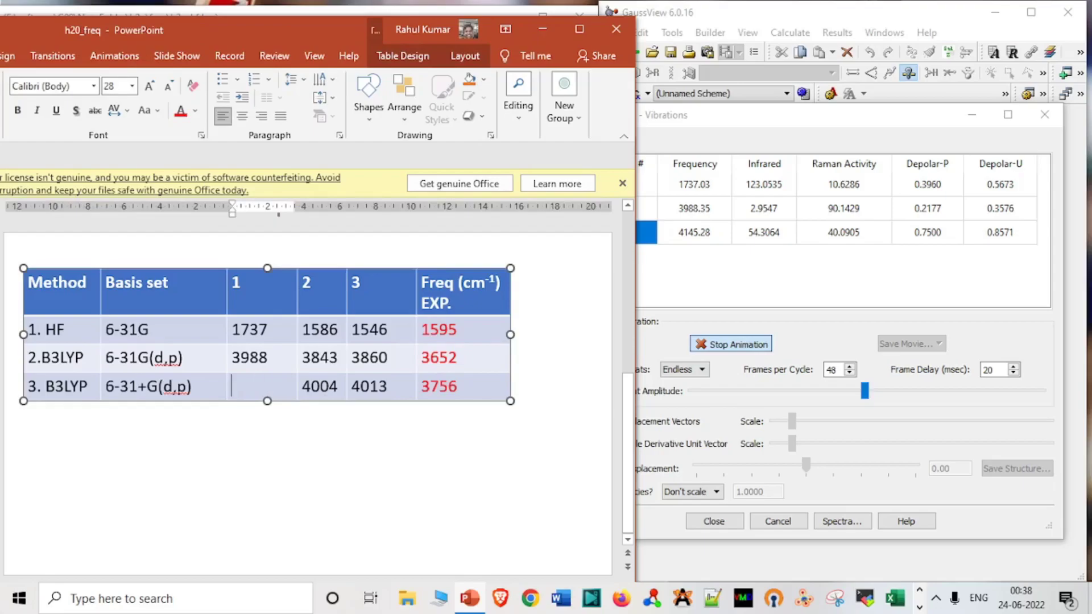
type("41545")
key("Left")
key("Left")
key("BackSpace")
Return to GaussView, close the vibration results, and set the Opt+Freq calculation's method to DFT with B3LYP.
left_click(1045, 114)
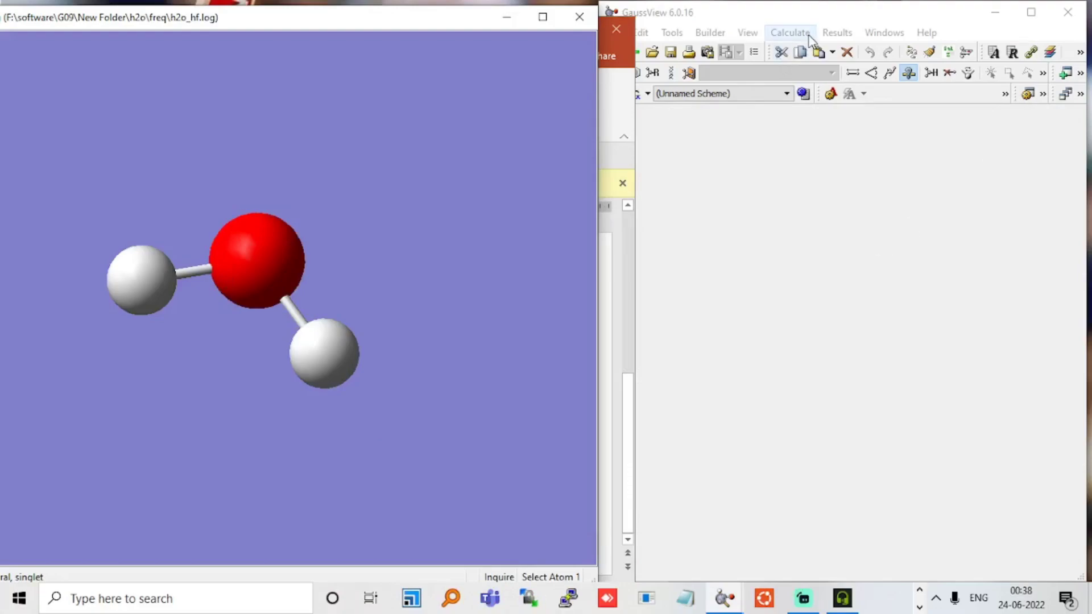
left_click(836, 33)
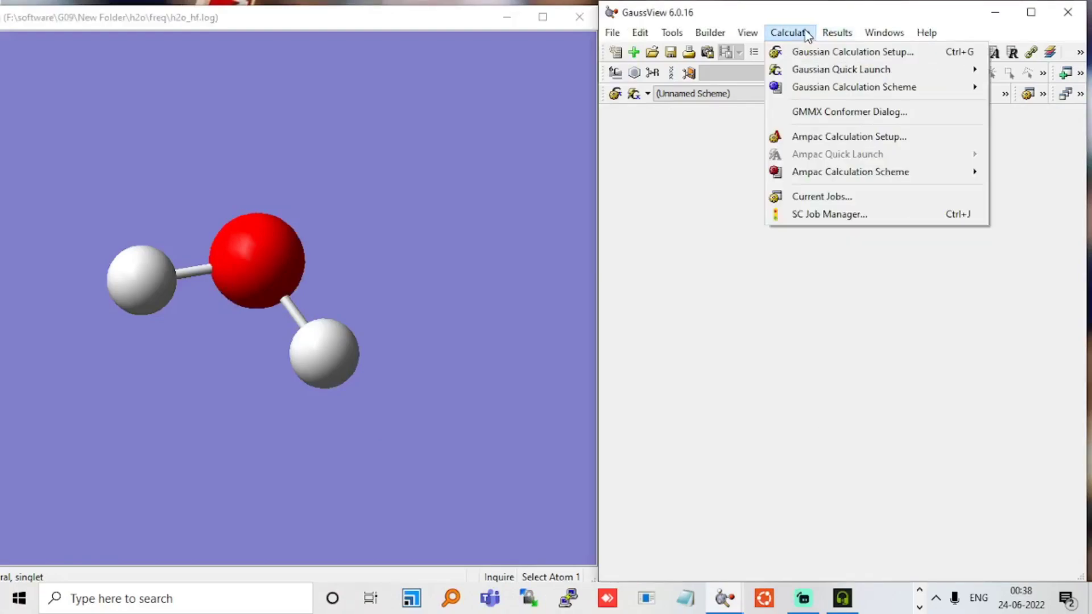
left_click(805, 52)
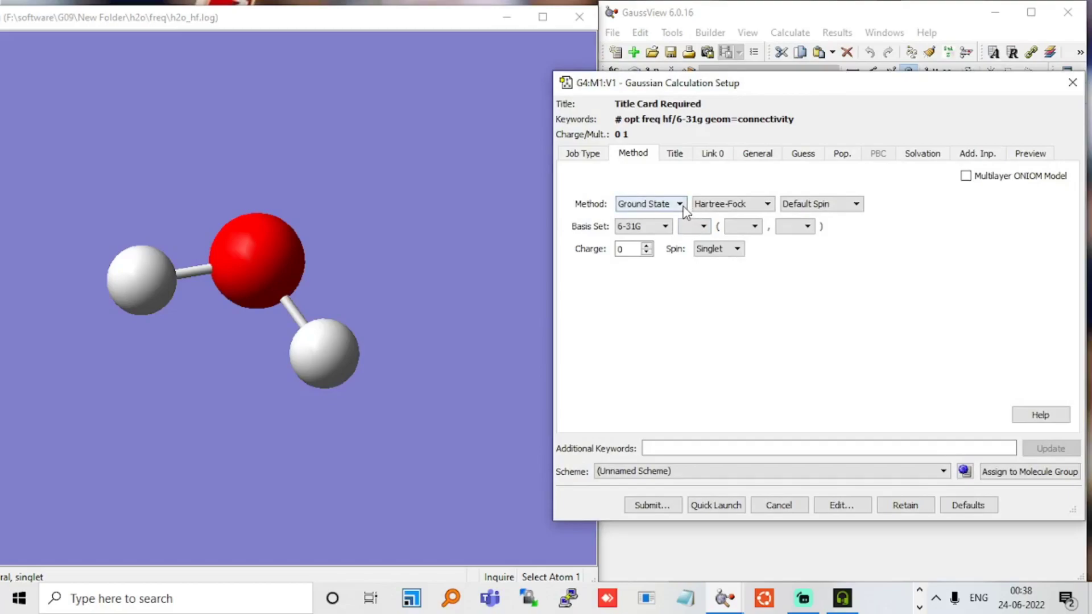
left_click(585, 154)
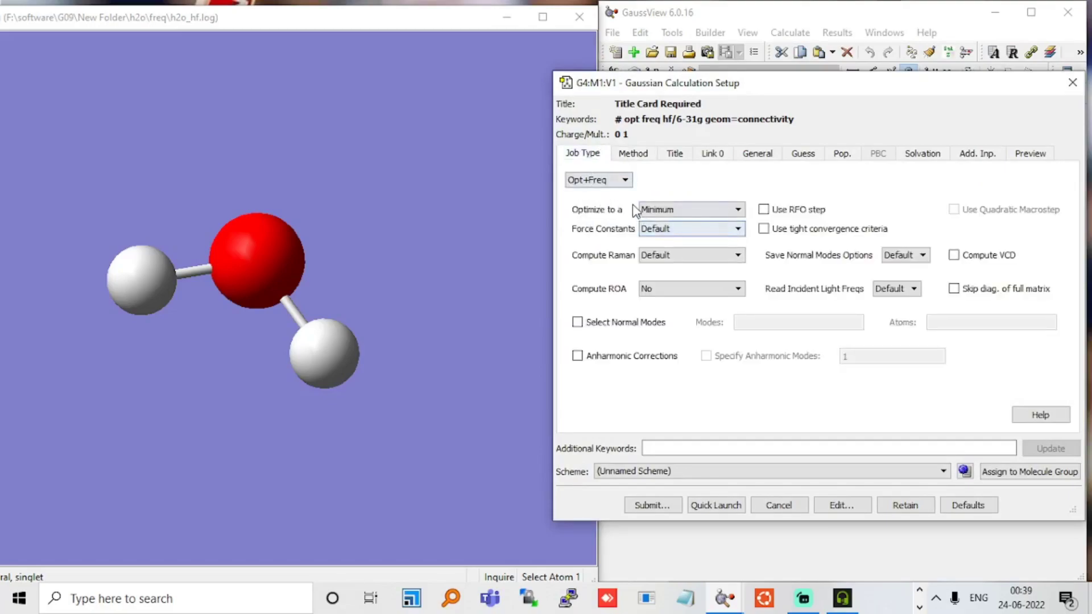
left_click(633, 157)
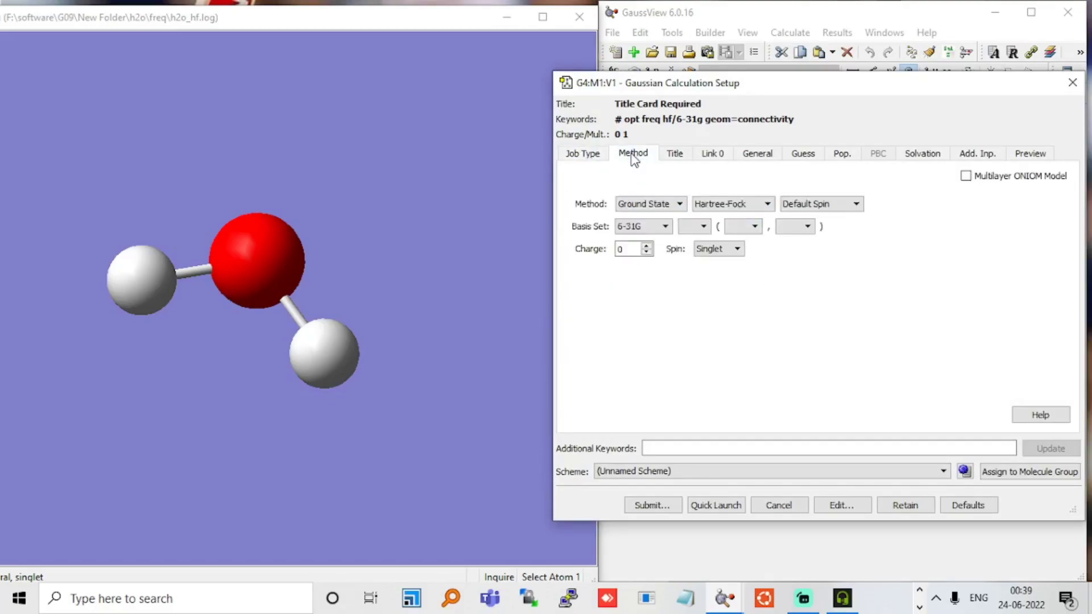
left_click(733, 210)
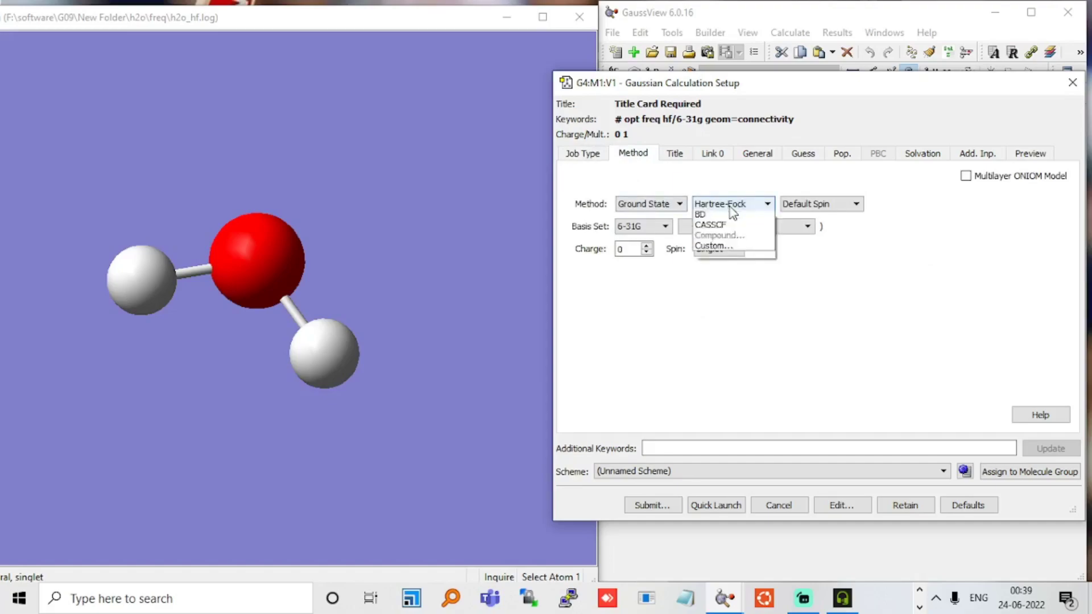
left_click(724, 250)
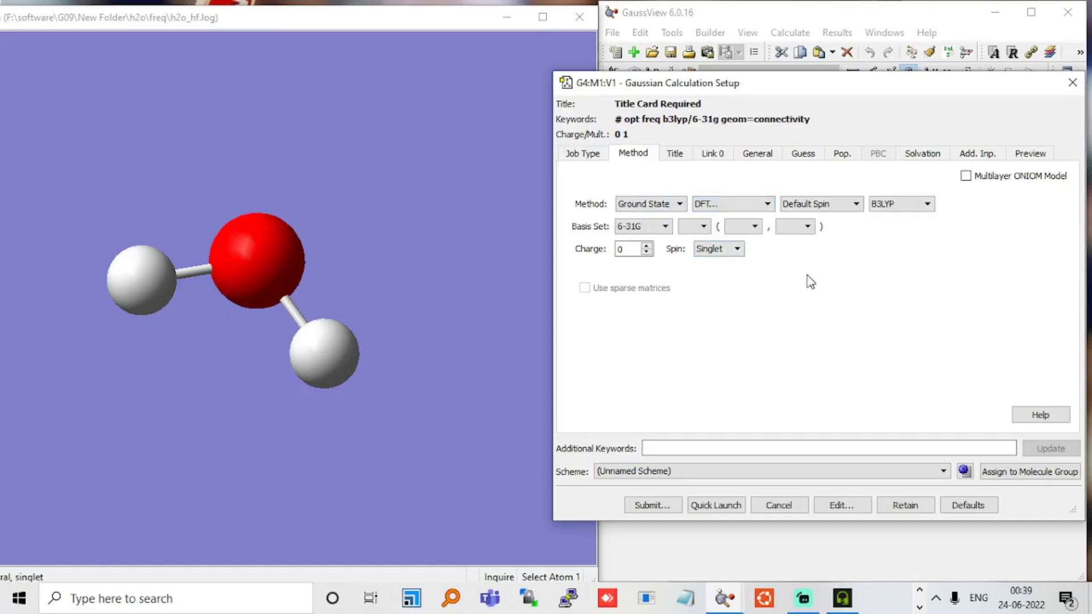
Check the B3LYP basis sets in the h20_freq PowerPoint table, and set the GaussView calculation's basis set to 6-31G(d,p).
left_click(923, 589)
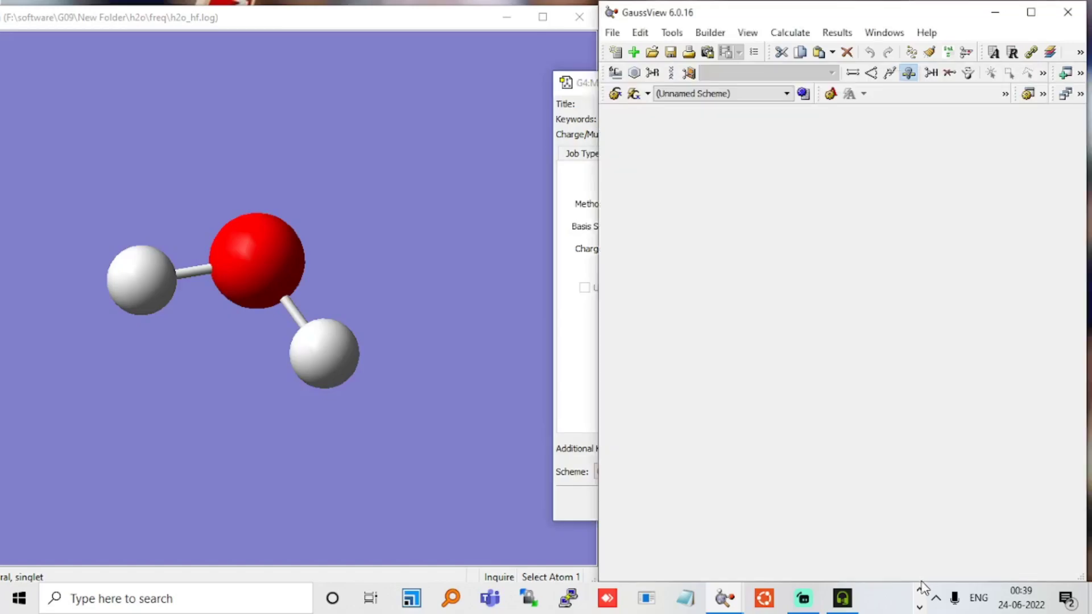
left_click(589, 341)
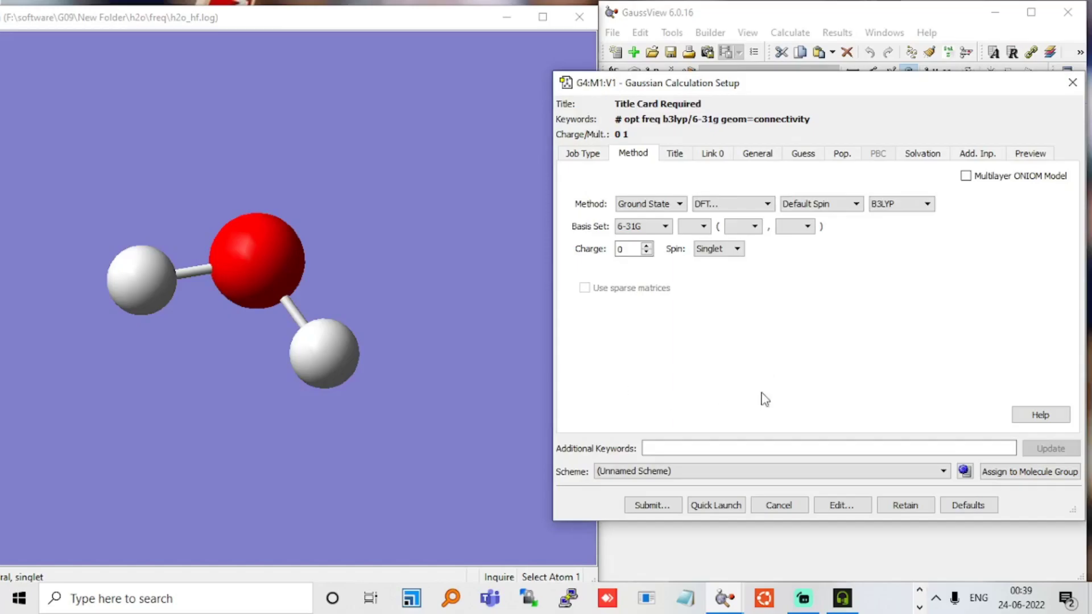
left_click(918, 591)
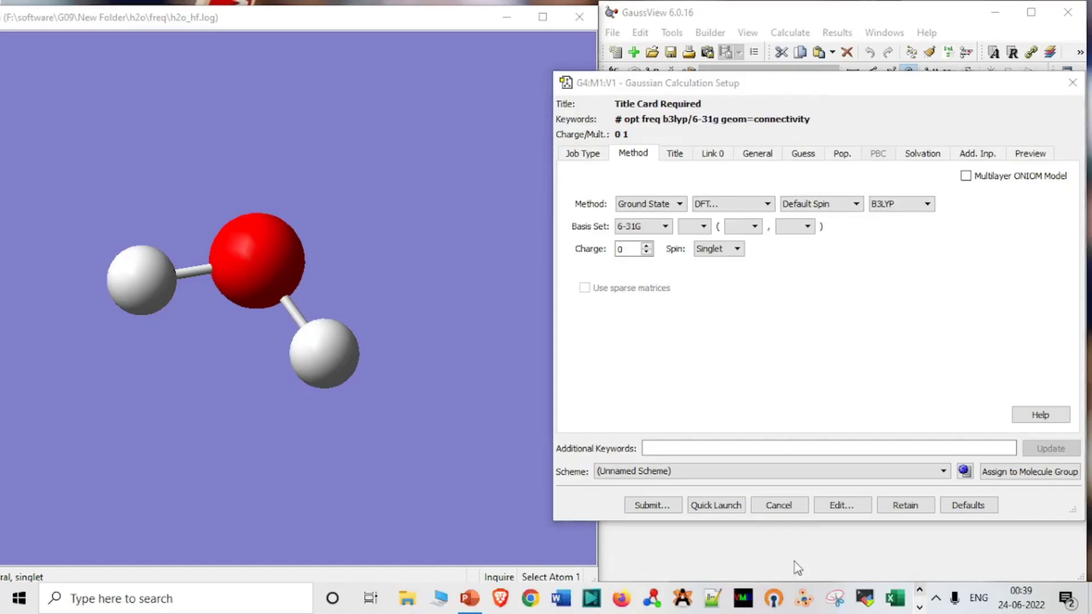
left_click(470, 599)
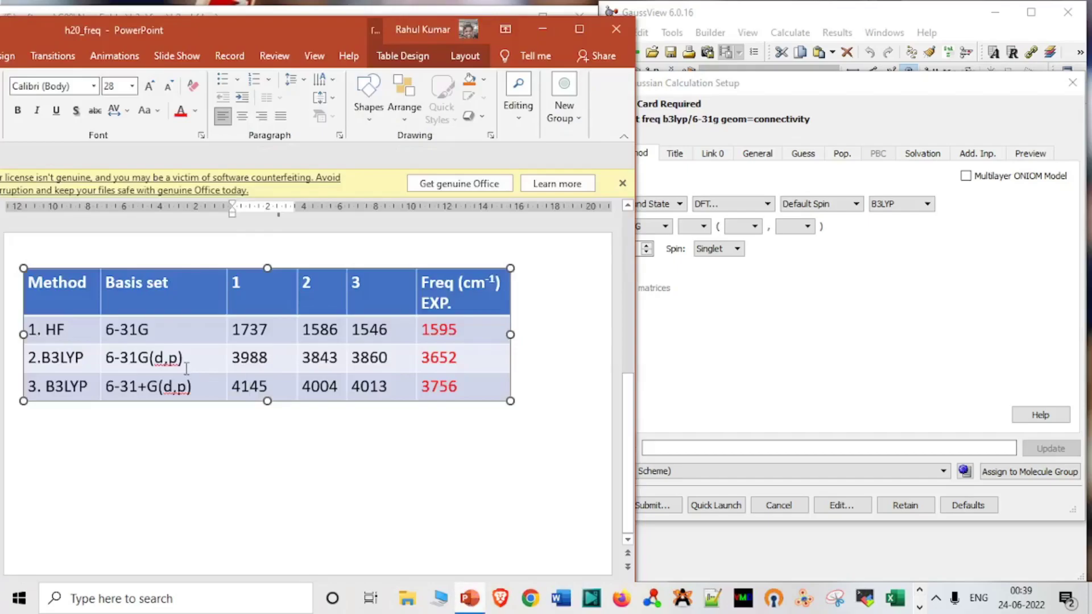
left_click(542, 26)
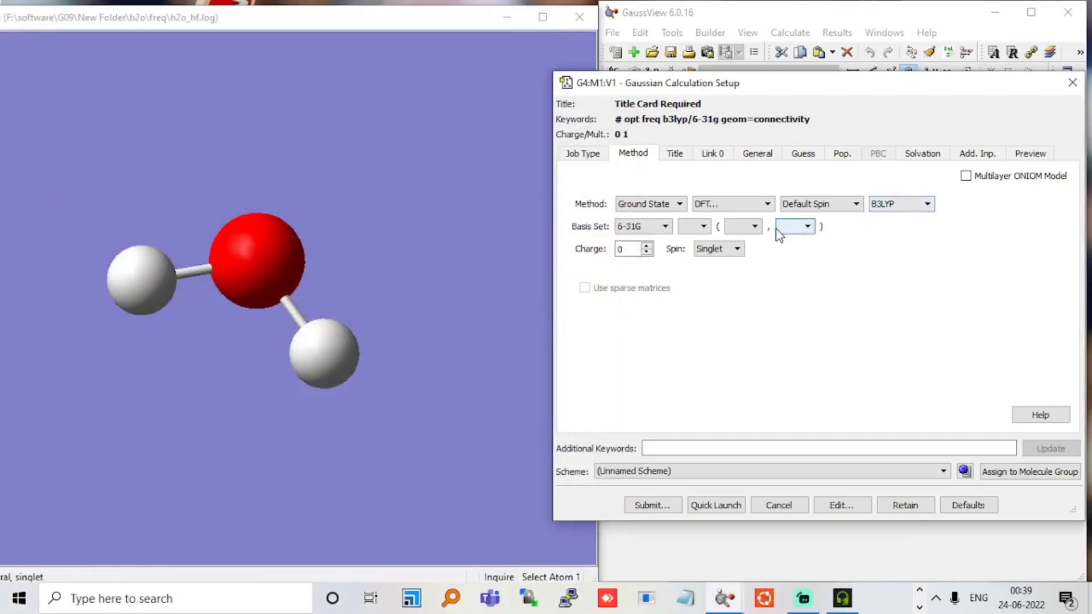
left_click(756, 227)
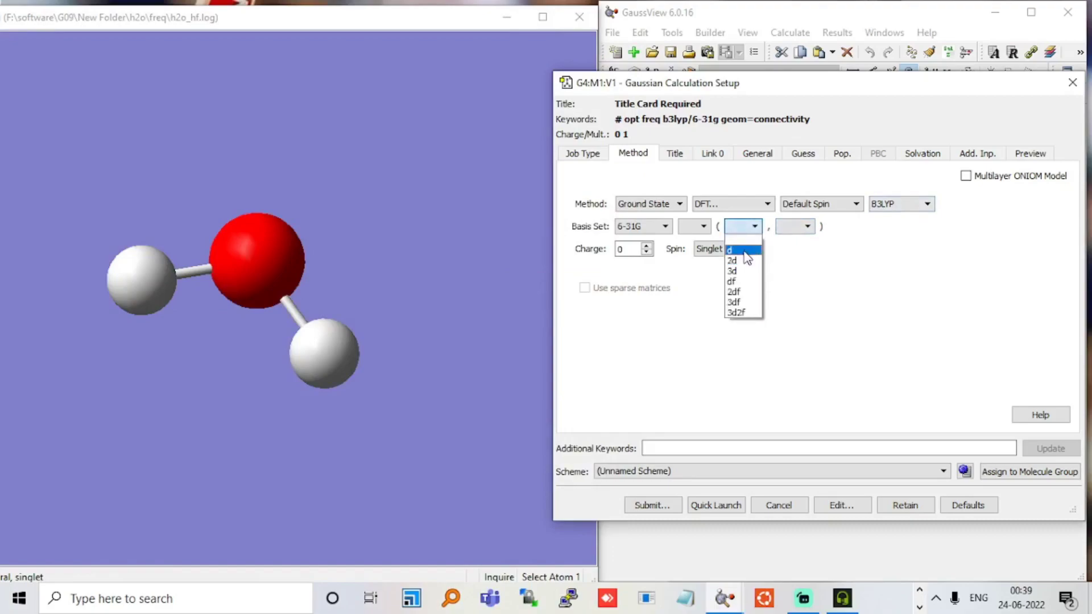
left_click(740, 250)
left_click(804, 226)
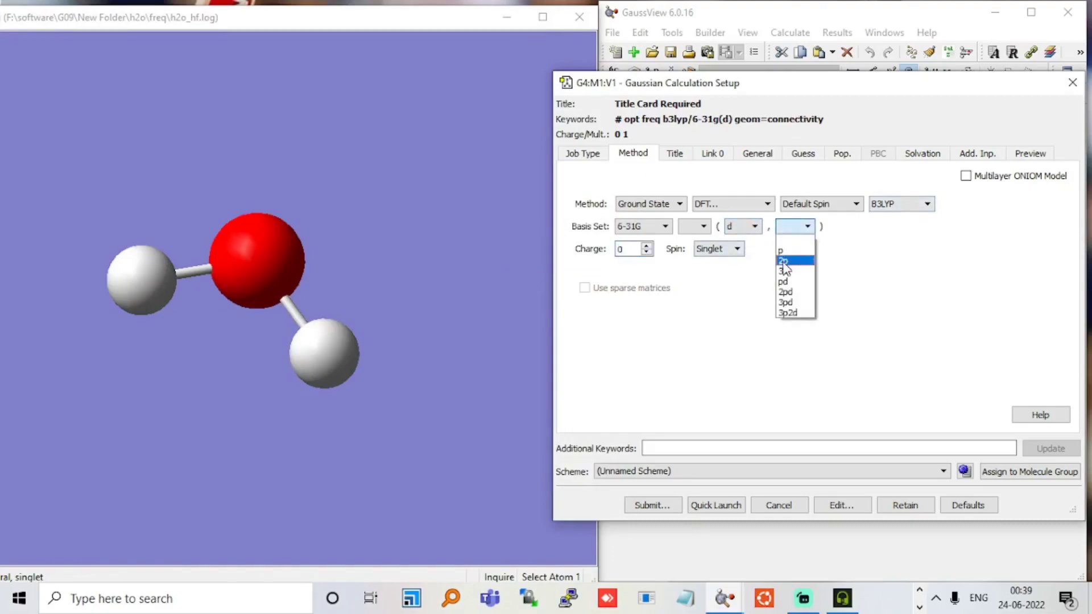
left_click(782, 251)
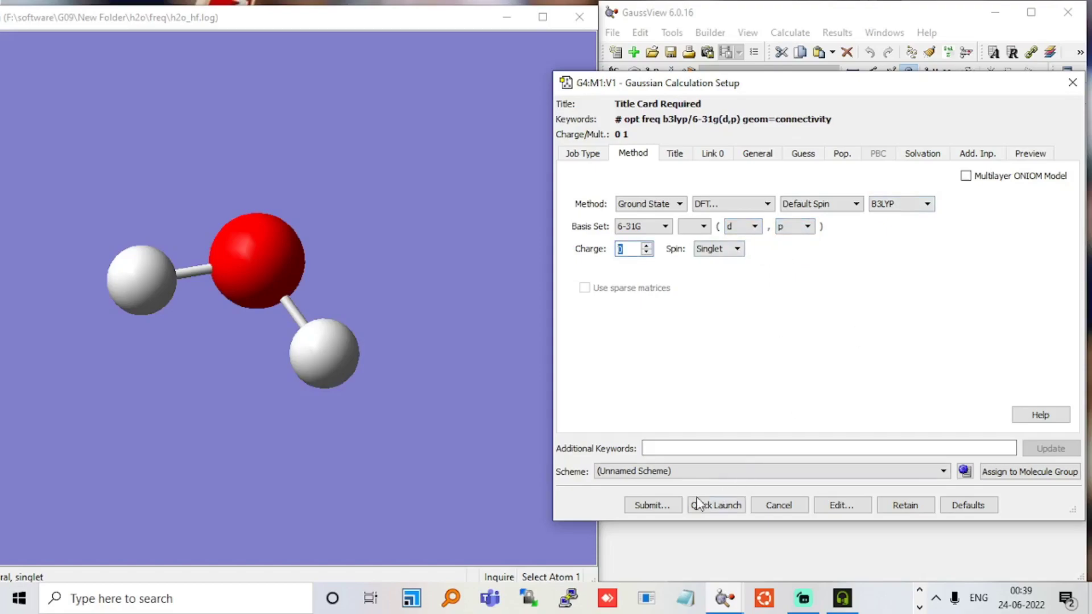
Start submitting the B3LYP calculation and save its Gaussian input file as h2o_dft_lb in the freq folder.
left_click(677, 505)
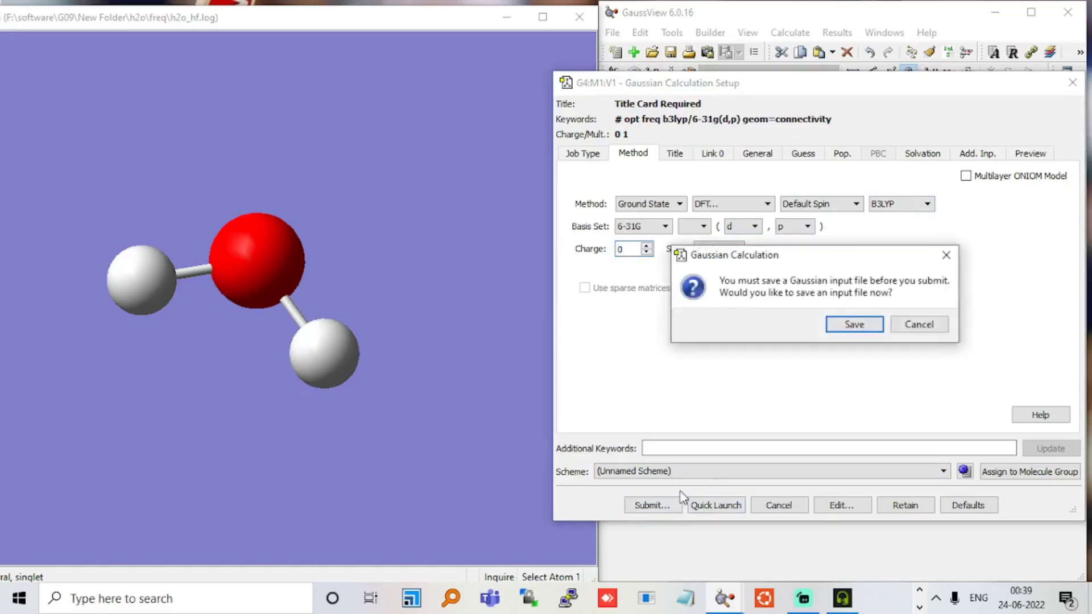
left_click(841, 324)
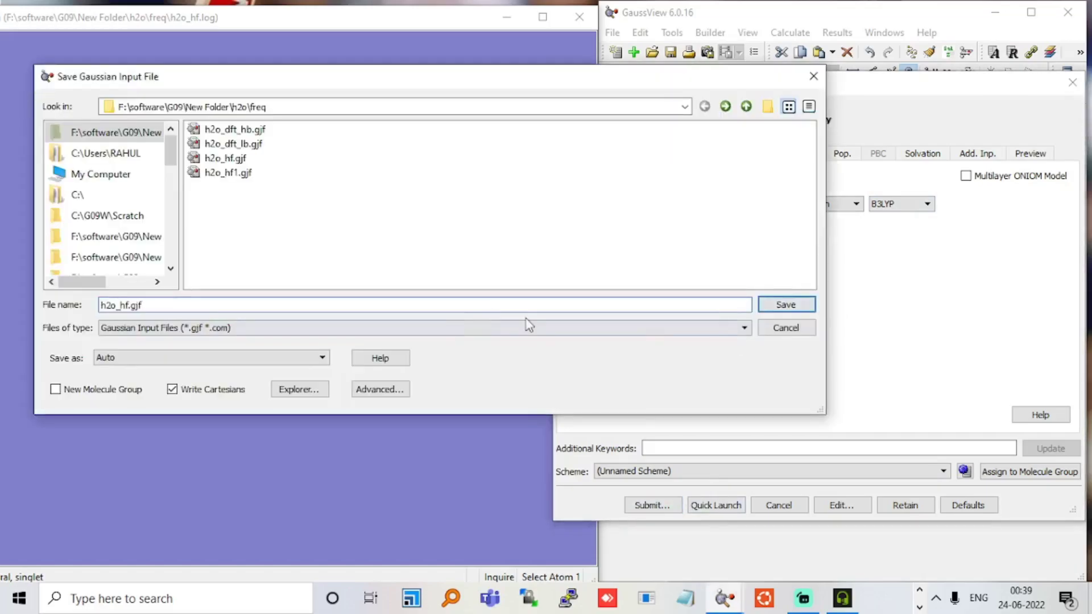
left_click(210, 306)
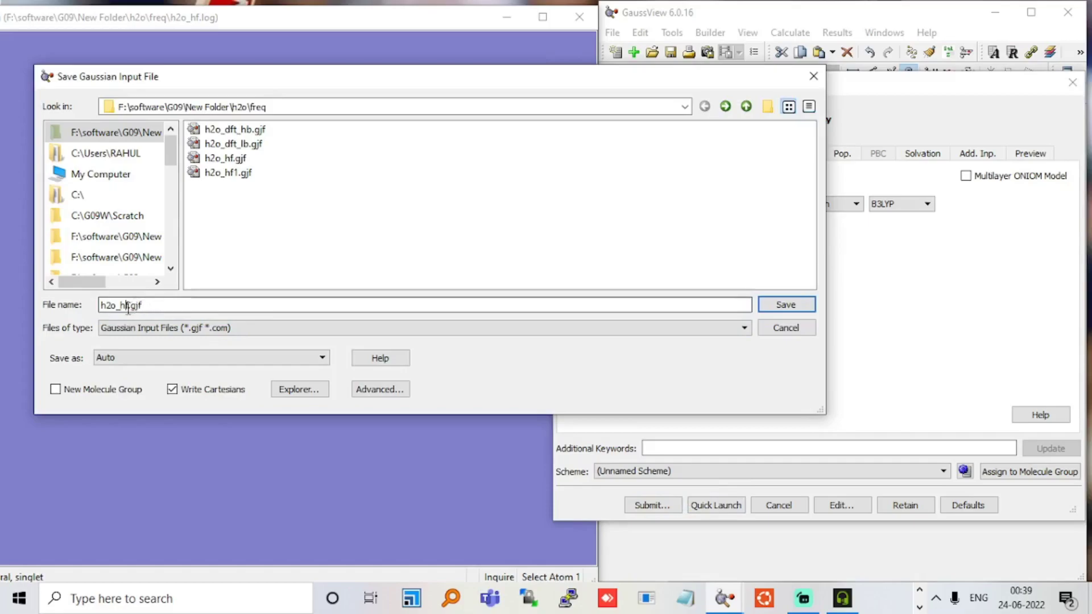
key("BackSpace")
key("BackSpace")
type("dft_lb")
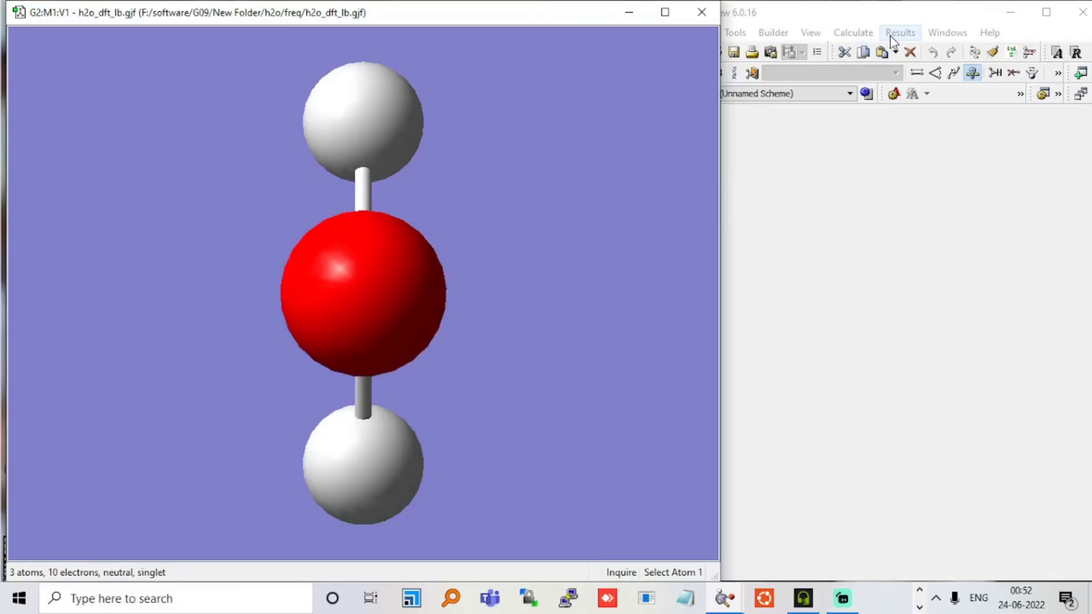
Open the Gaussian calculation setup for h2o_dft_lb at its method settings, and quit NVIDIA RTX Voice.
left_click(899, 33)
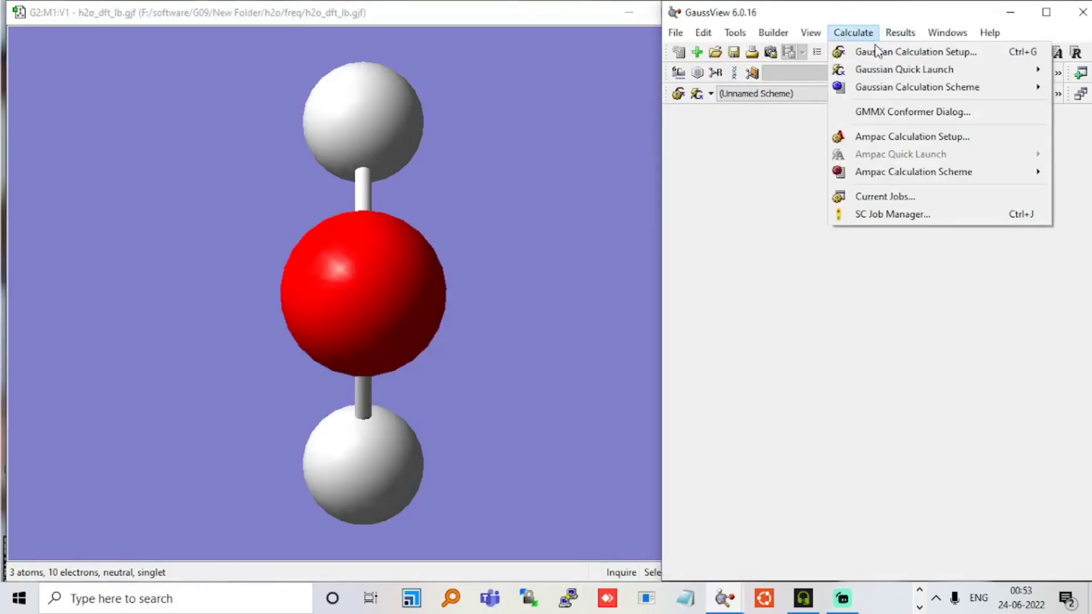
left_click(879, 53)
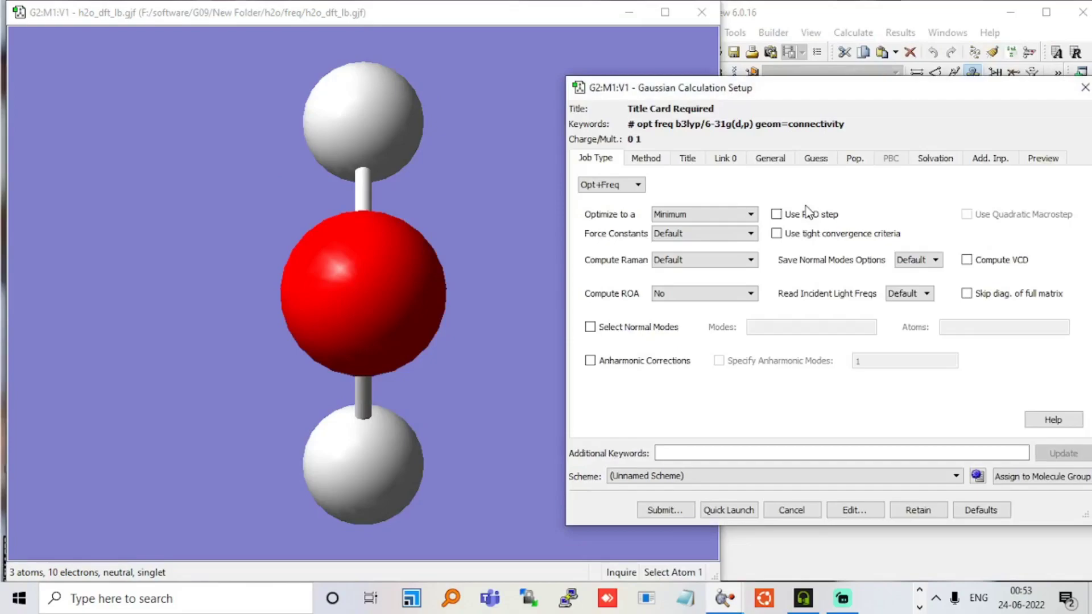
left_click(665, 160)
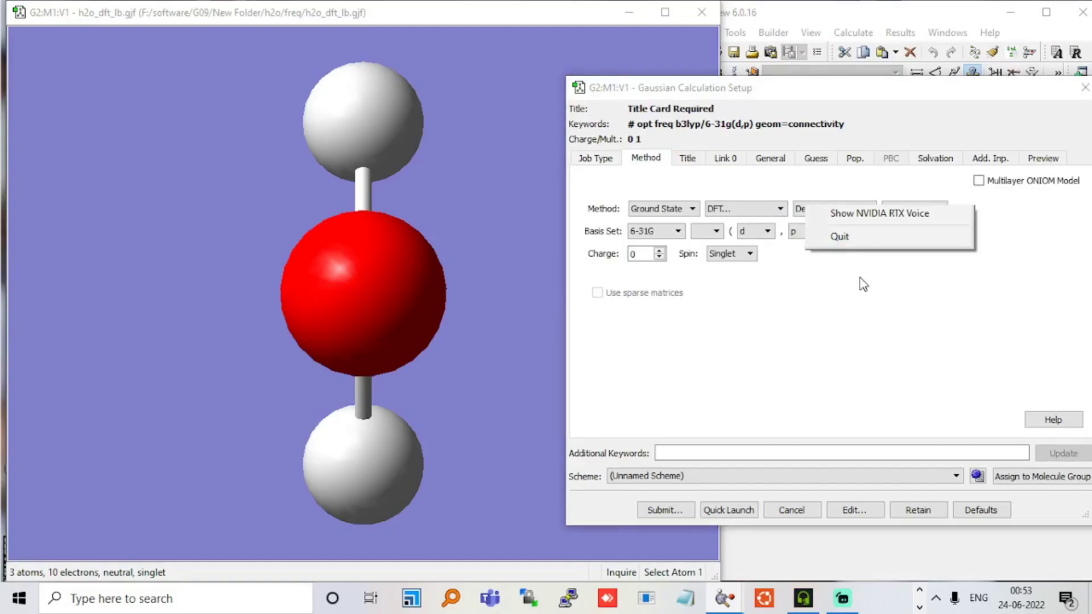
left_click(840, 235)
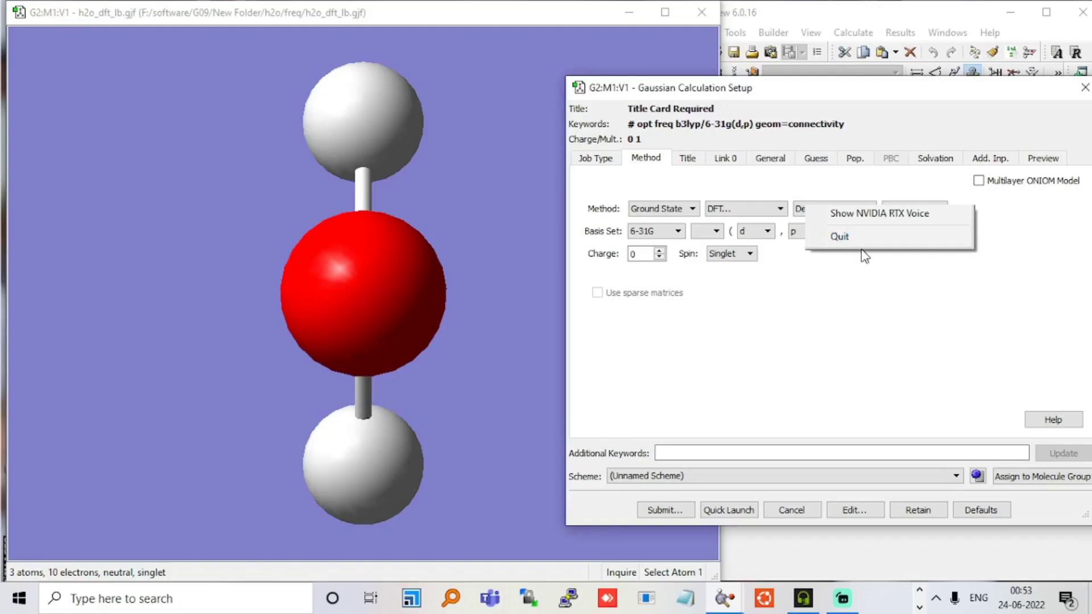
left_click(840, 234)
Switch to the h20_freq presentation in PowerPoint, un-maximize its window and move it fully into view to review the frequency table.
left_click(920, 590)
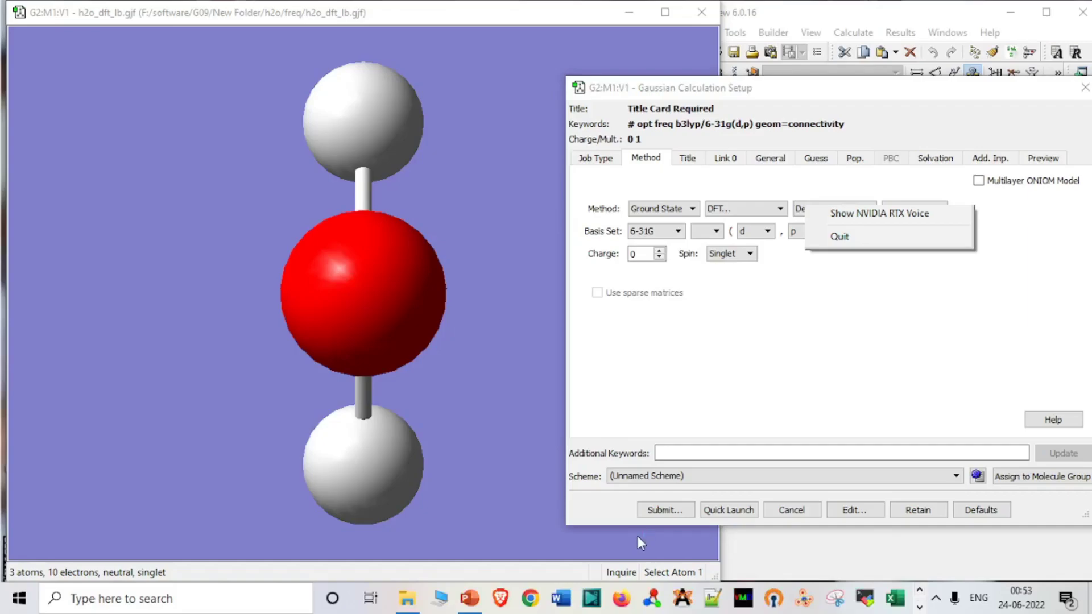
left_click(478, 602)
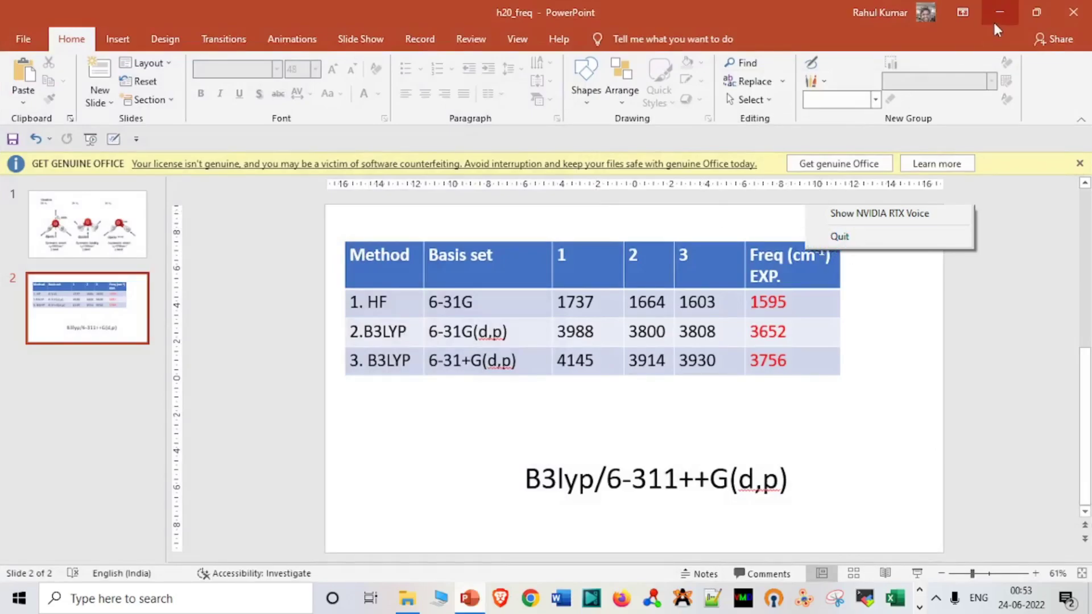
left_click(1036, 13)
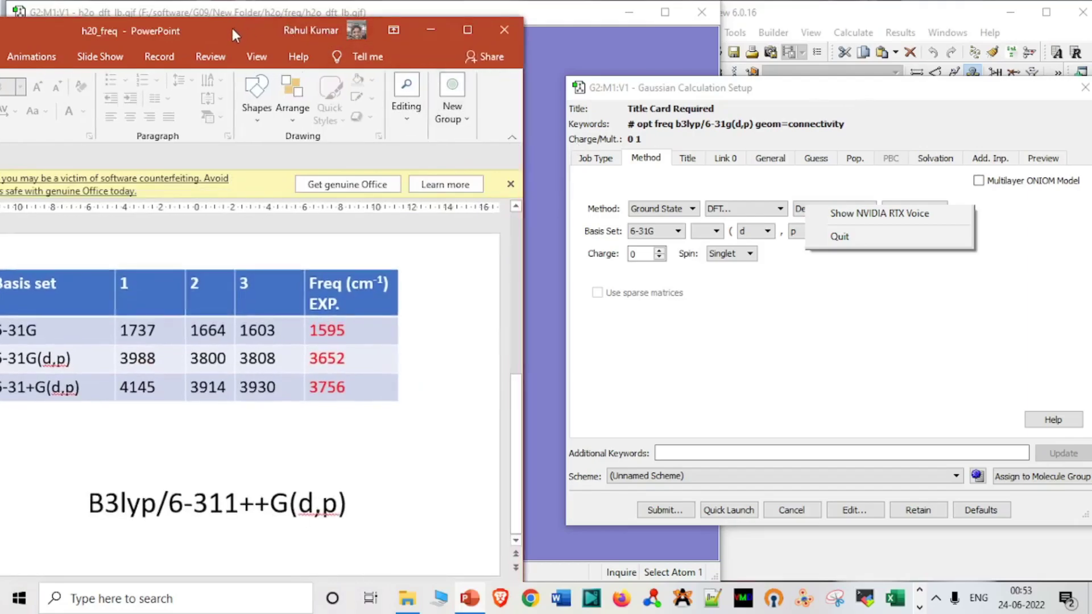
left_click_drag(231, 25, 474, 7)
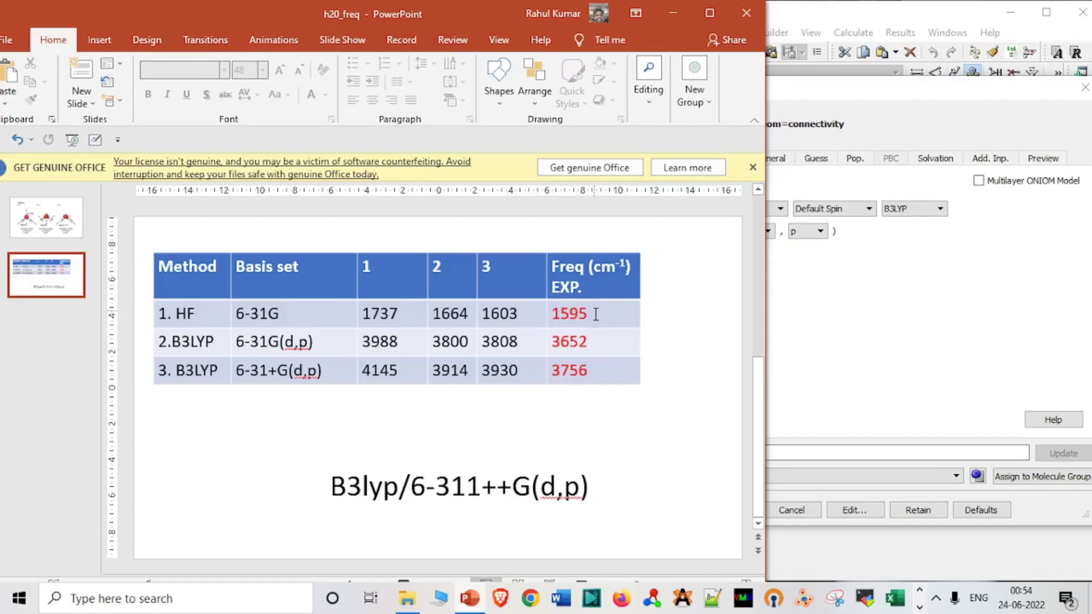
Return to GaussView and submit h2o_dft_lb.gjf to Gaussian through SCJobMan with submission confirmation enabled, using the Long Jobs Queue.
left_click(801, 341)
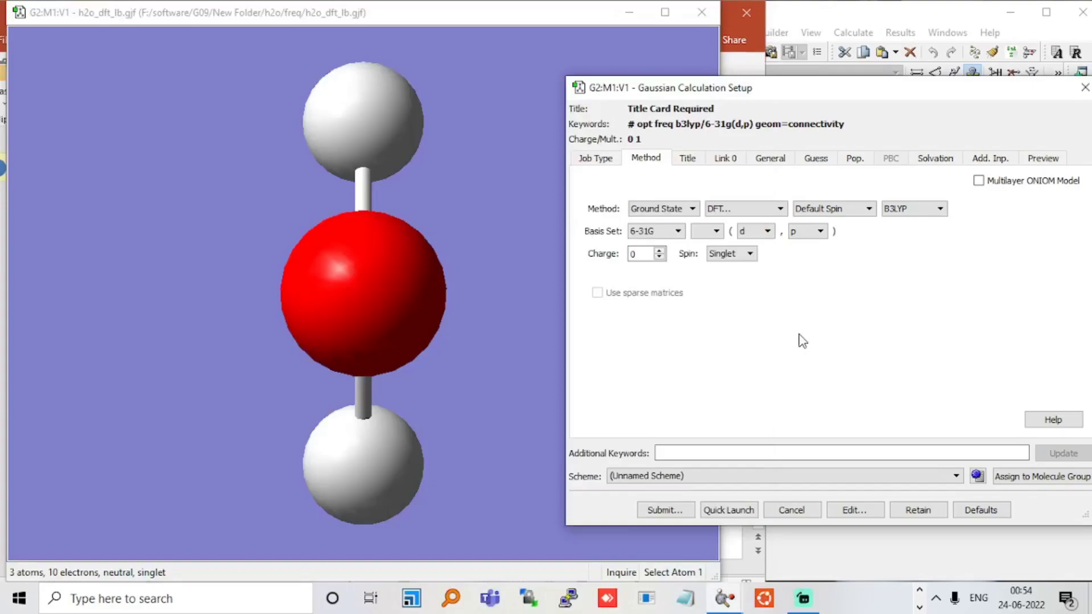
left_click(690, 512)
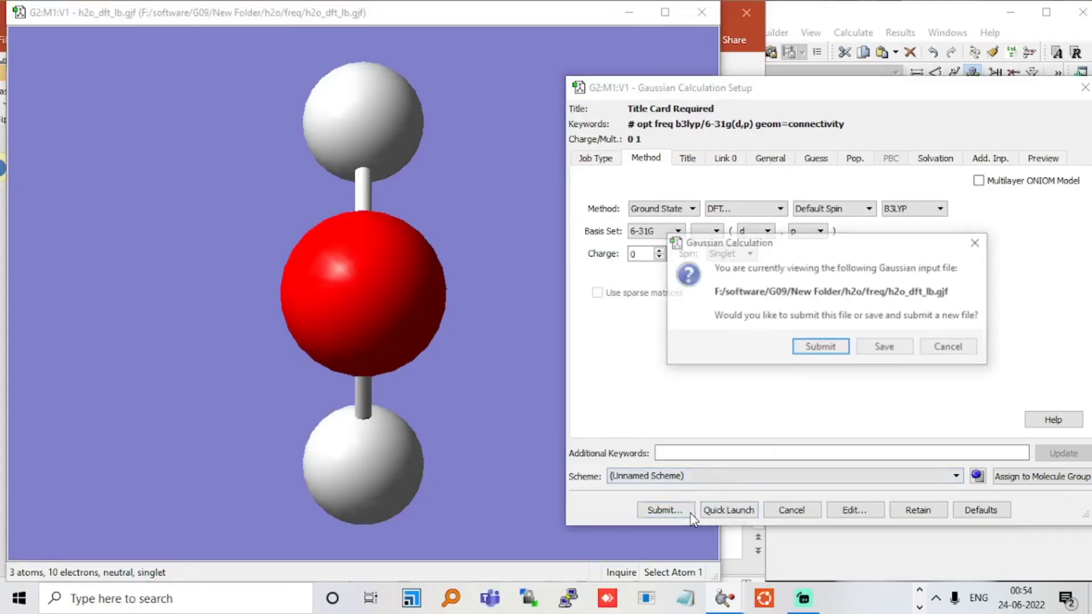
left_click(834, 349)
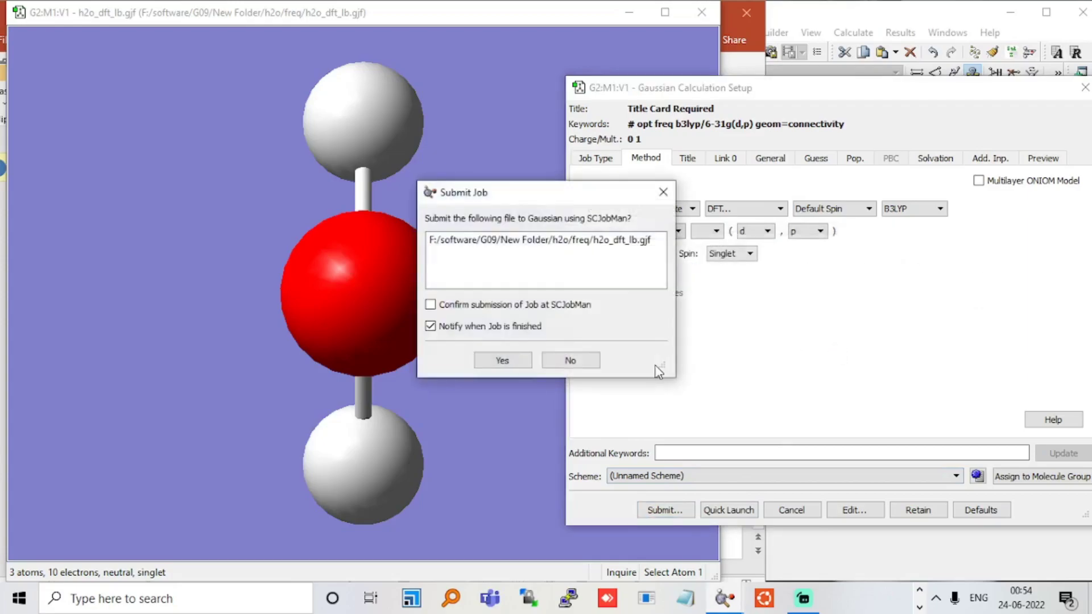
left_click(431, 305)
left_click(485, 358)
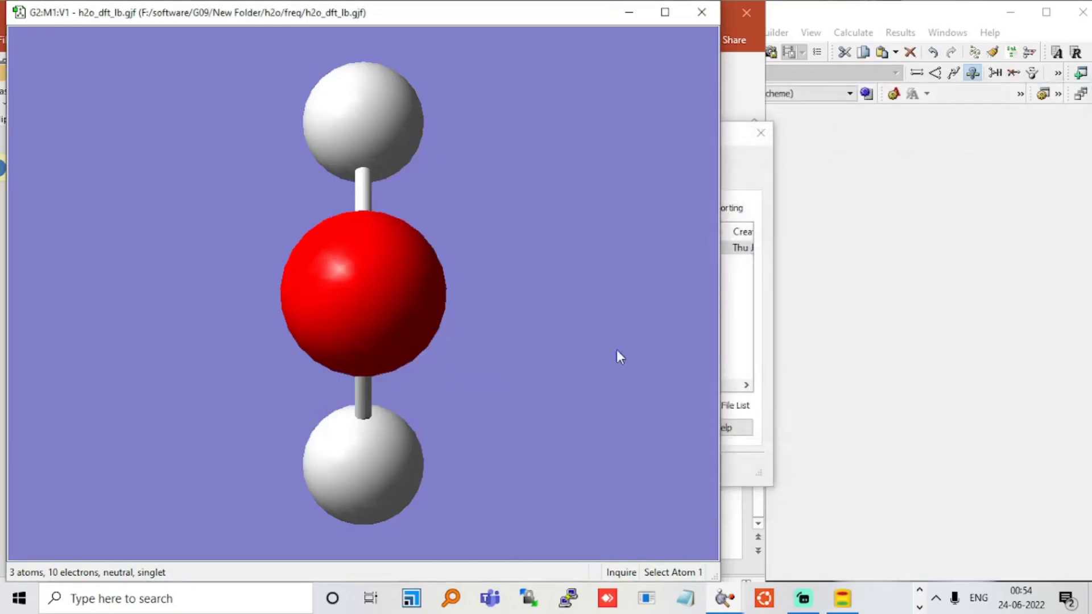
left_click(732, 349)
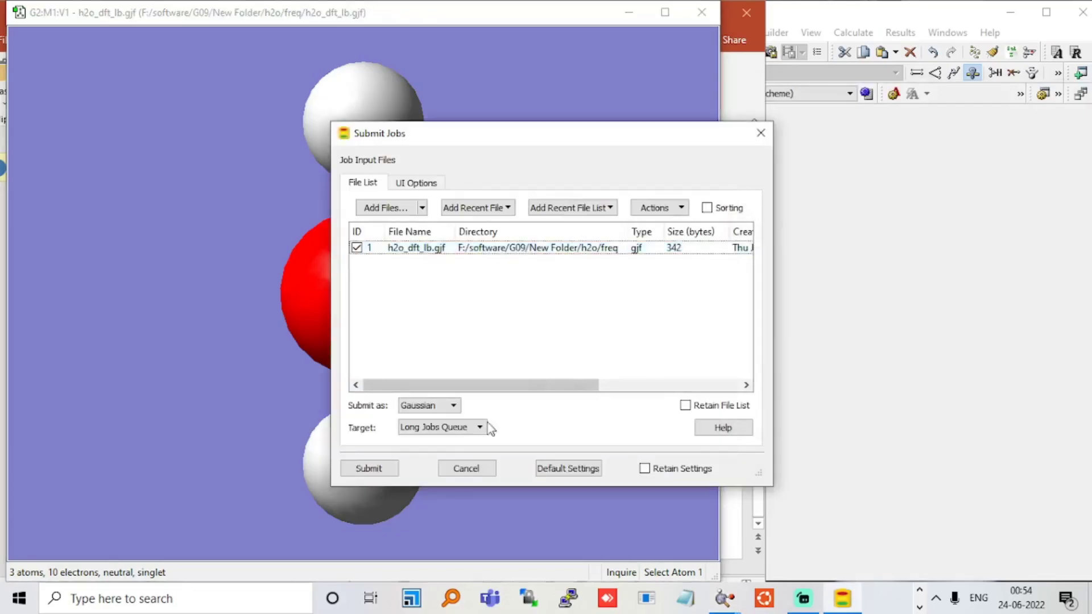
left_click(390, 470)
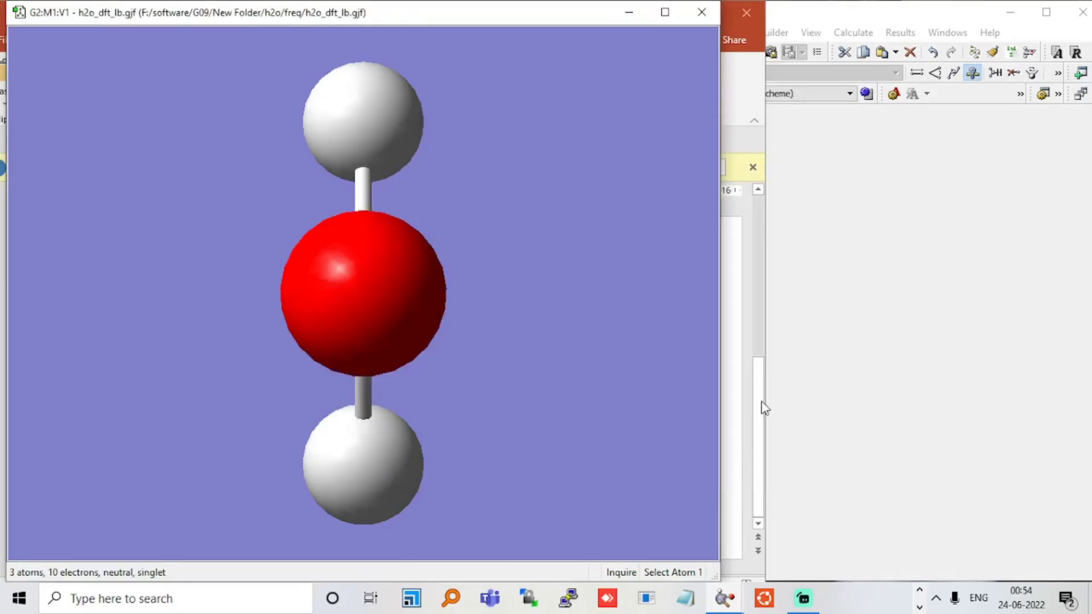
Bring the h20_freq presentation back to the front in PowerPoint and maximize its window to view the frequency table.
left_click(739, 407)
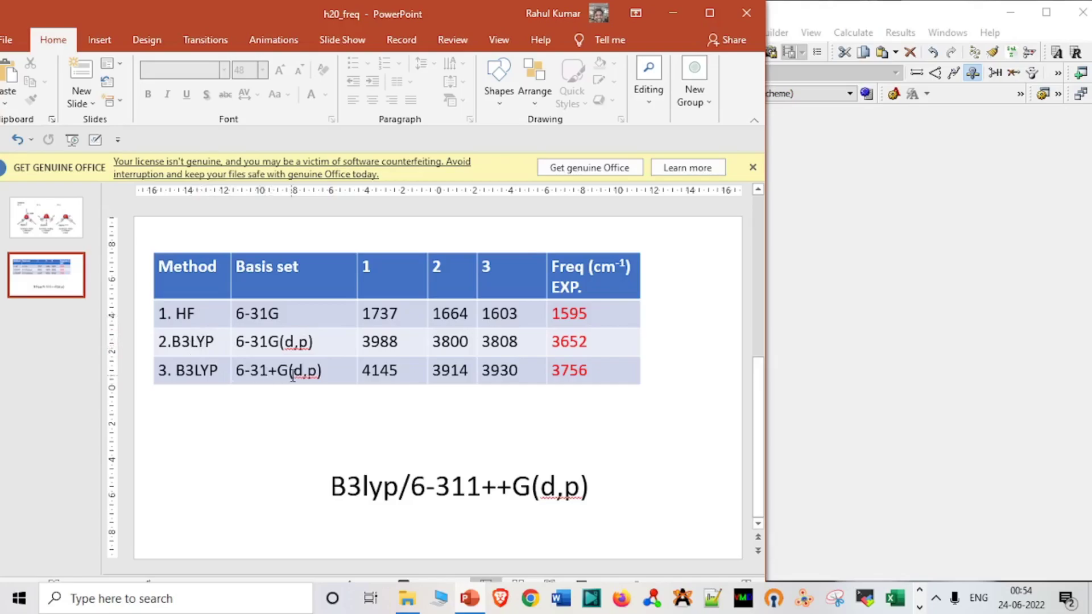
left_click(718, 15)
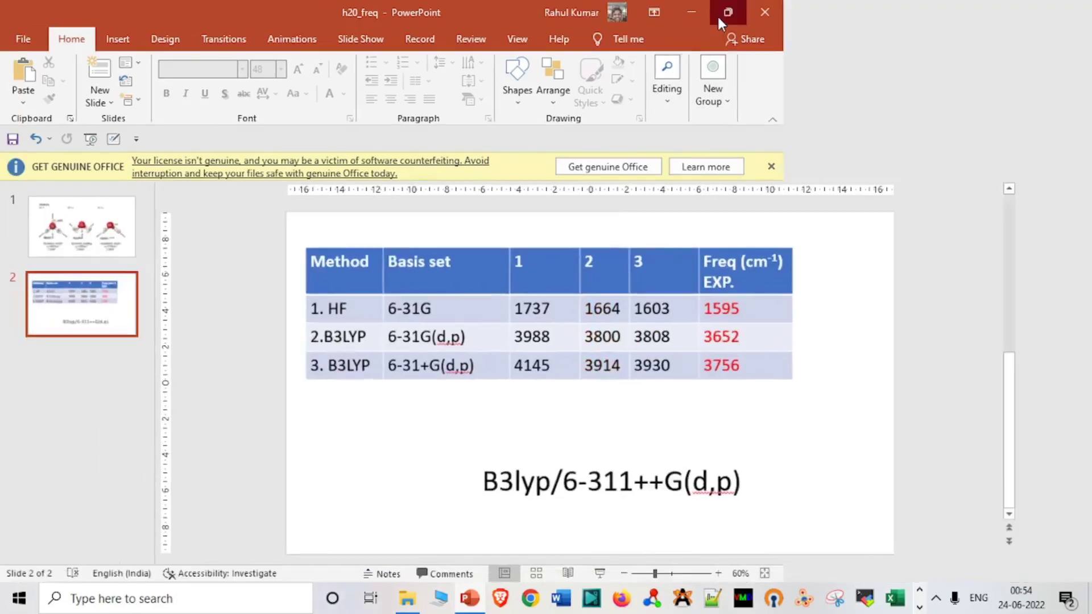